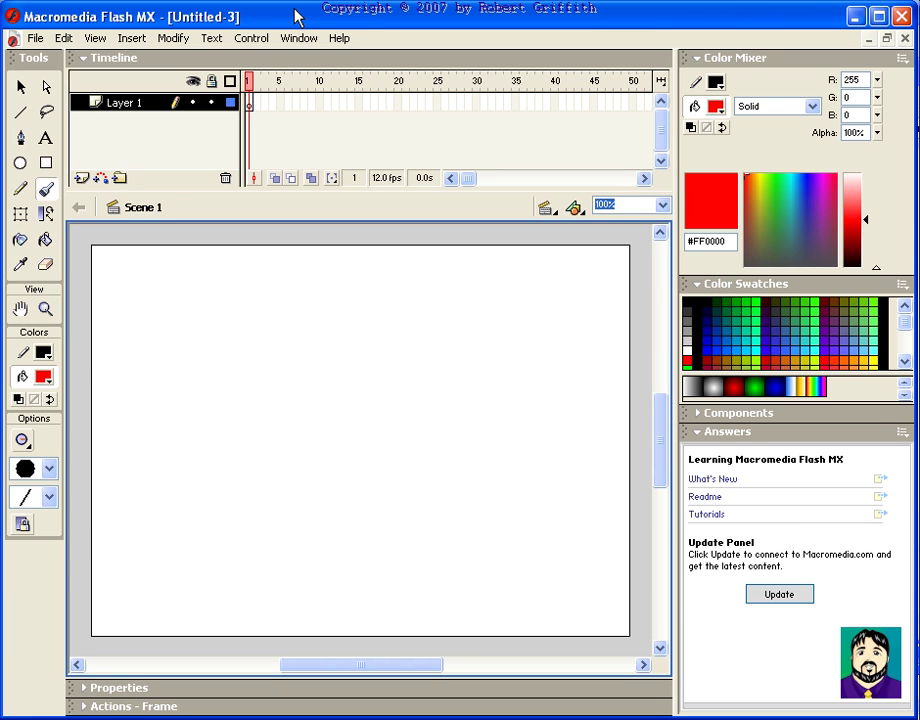
- Draw a square near the stage's top-left with a green #009900 outline and magenta #FF00FF fill
click(46, 163)
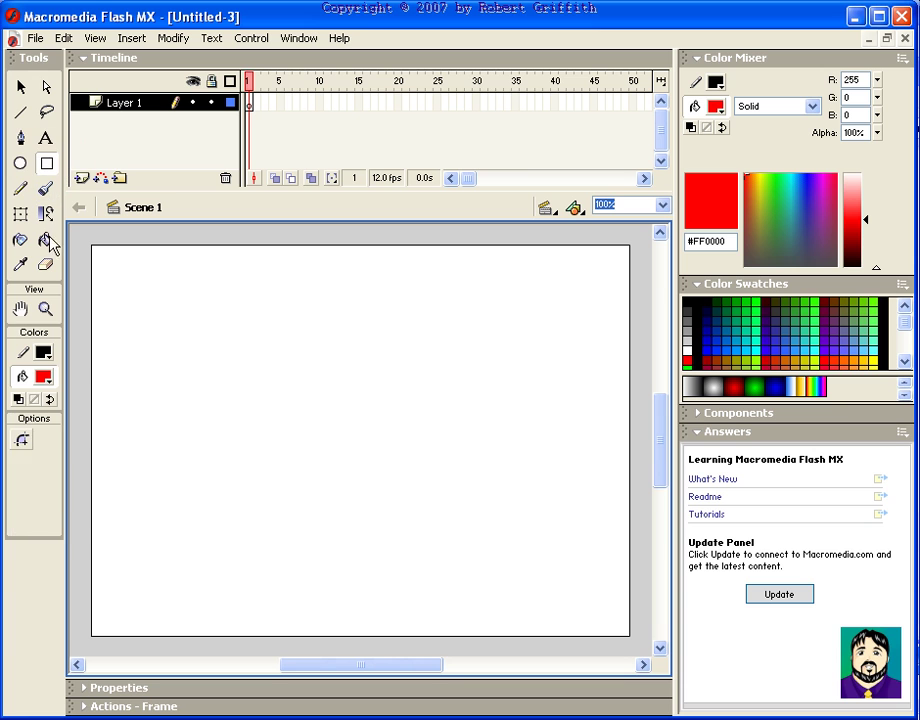
click(43, 351)
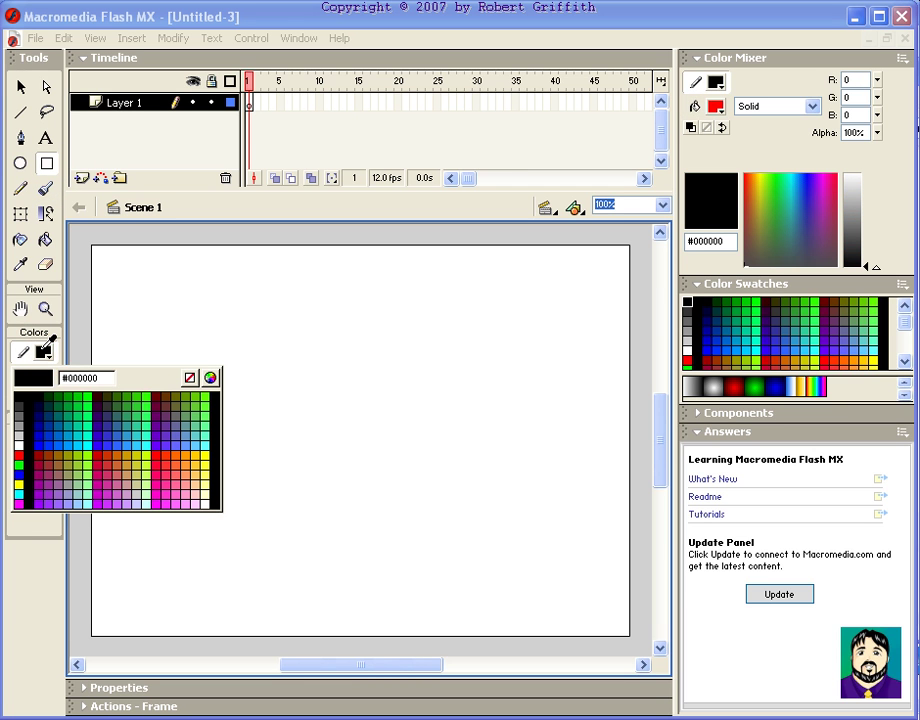
click(68, 396)
click(43, 377)
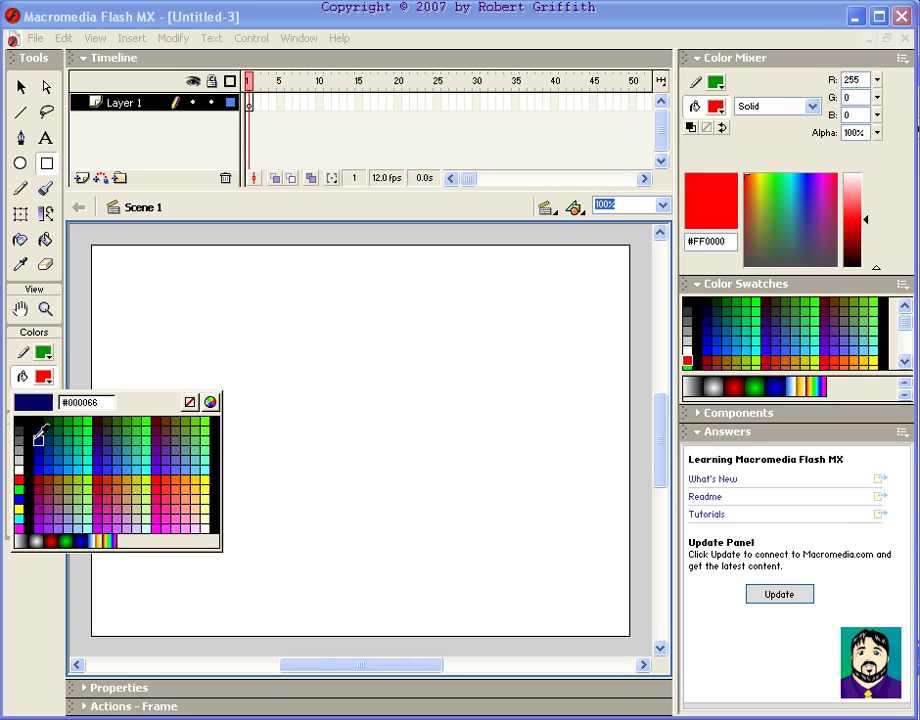
click(19, 528)
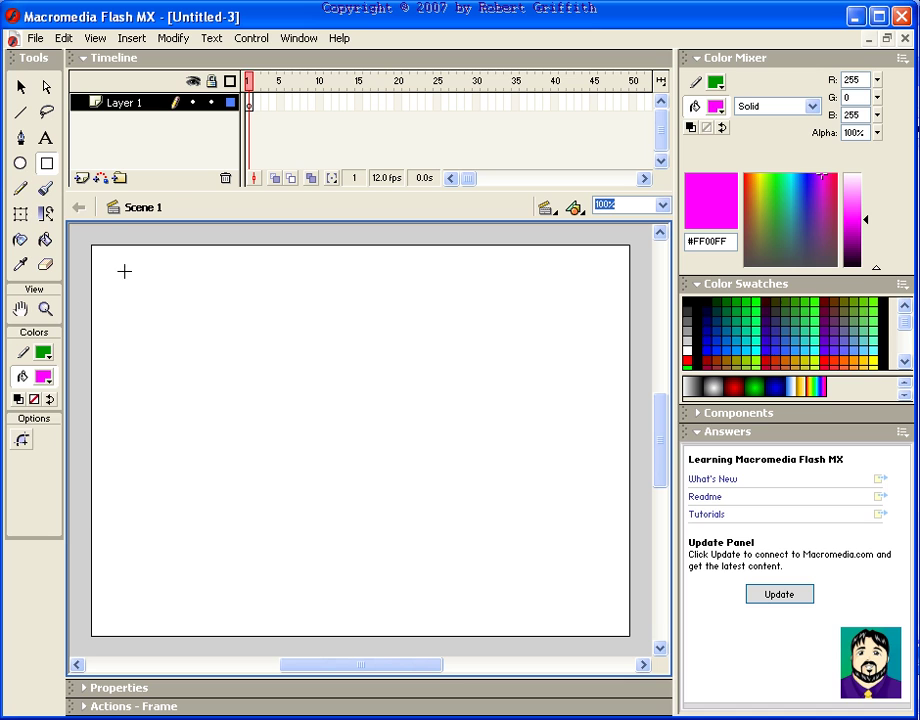
drag(120, 273, 201, 318)
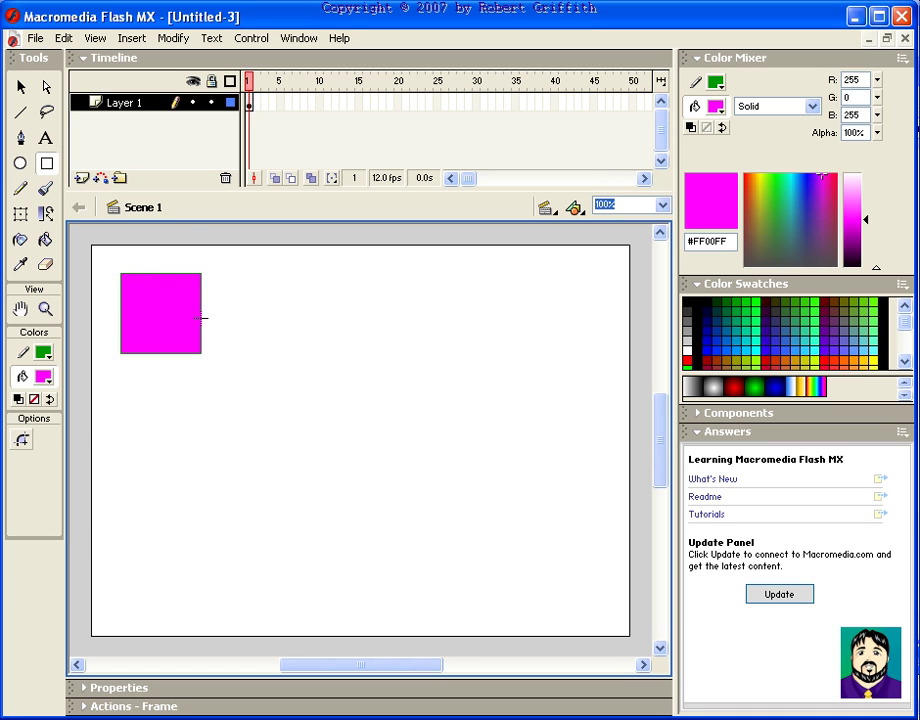
- Draw a magenta circle with a green outline beneath the square using the Oval tool
click(20, 163)
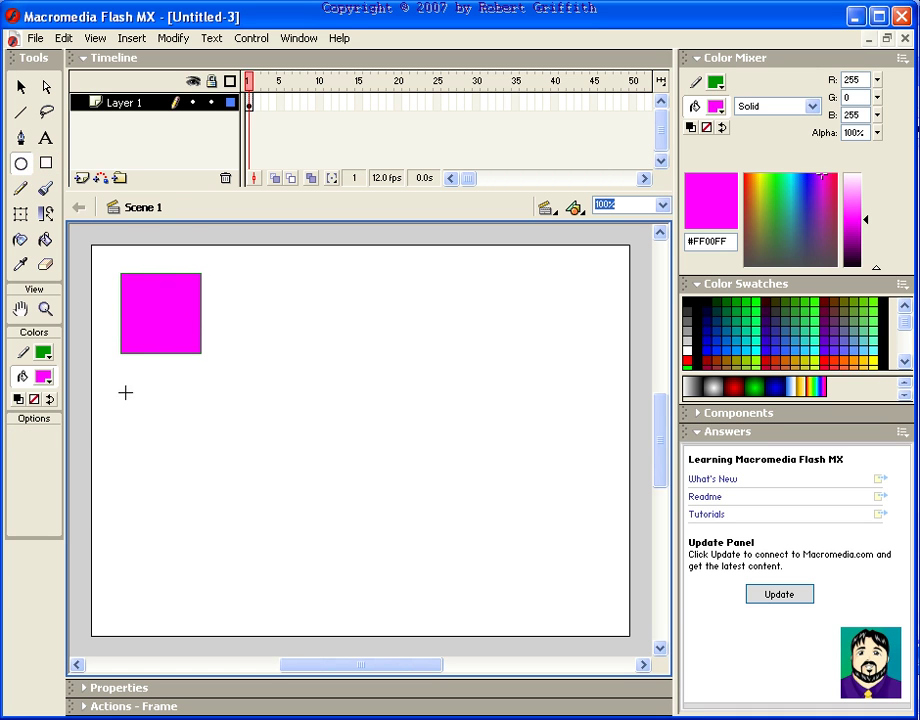
drag(118, 398, 208, 487)
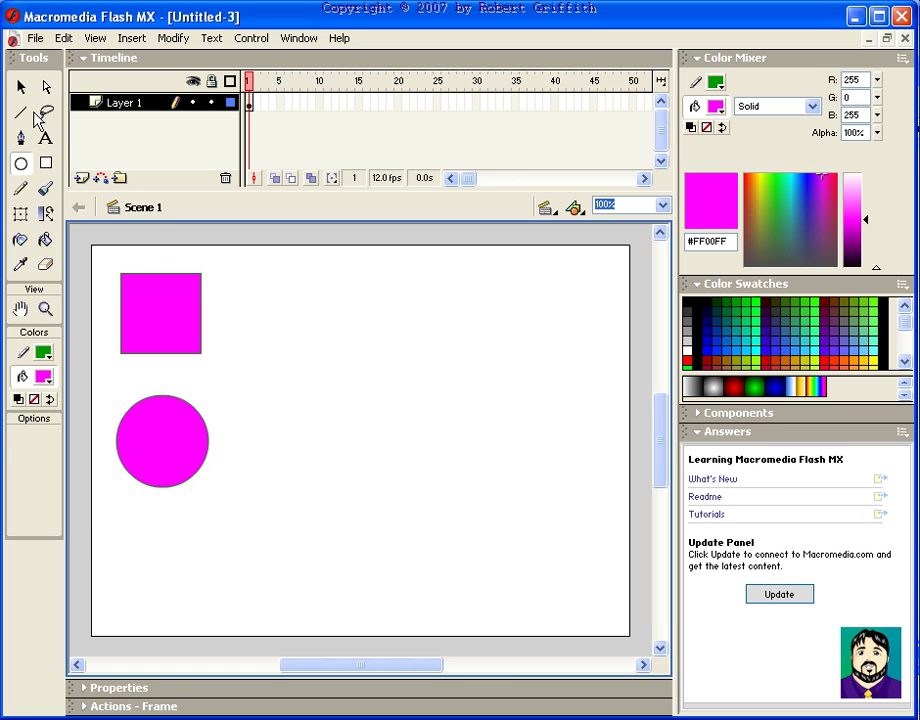
- Select the first square and circle, including both fills and outlines
click(21, 87)
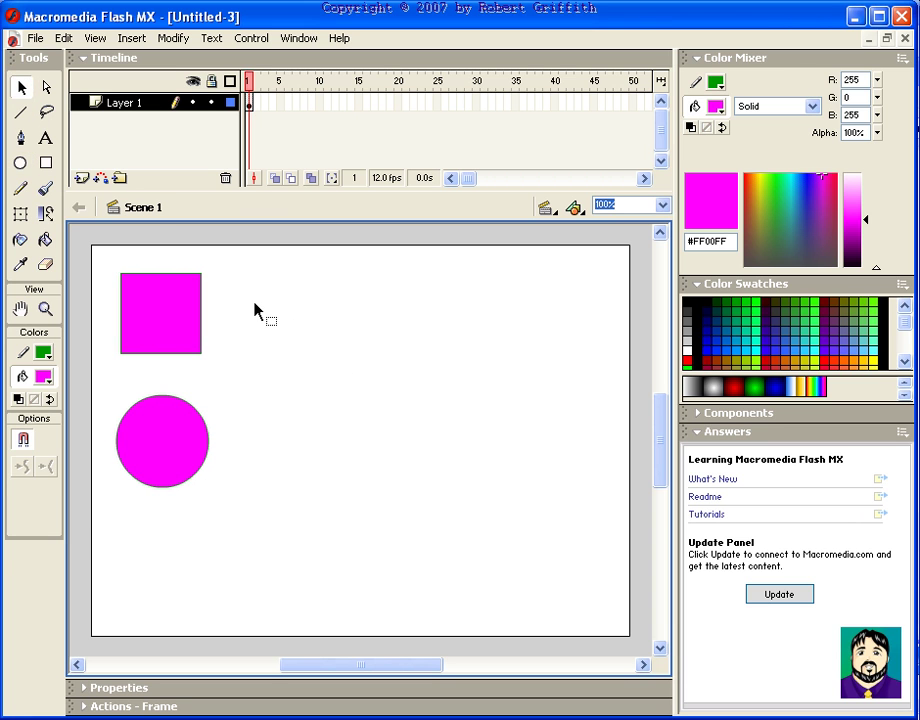
click(166, 318)
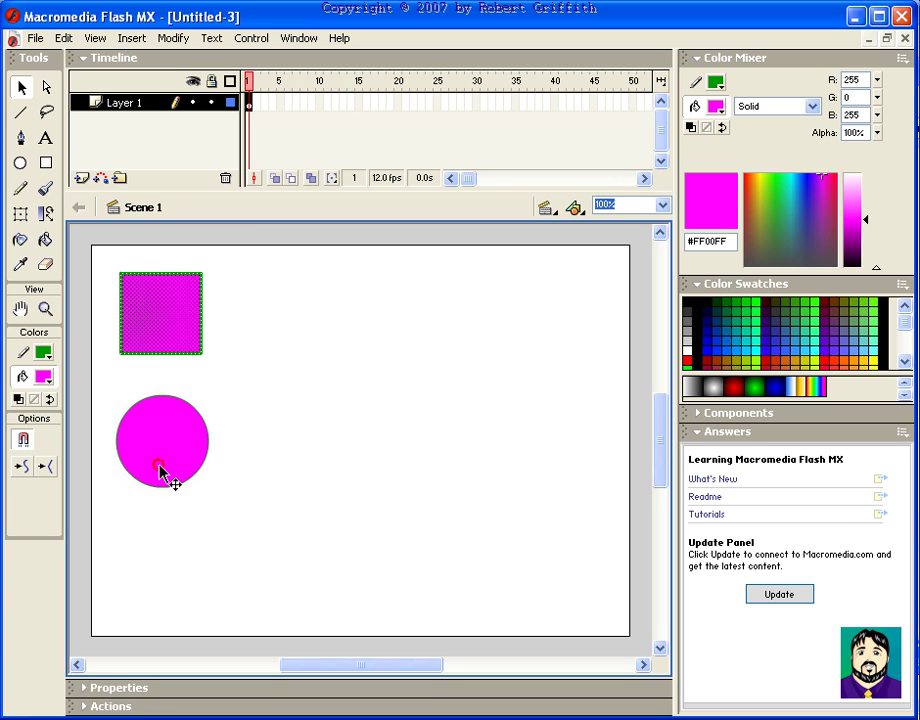
shift+click(163, 470)
click(200, 308)
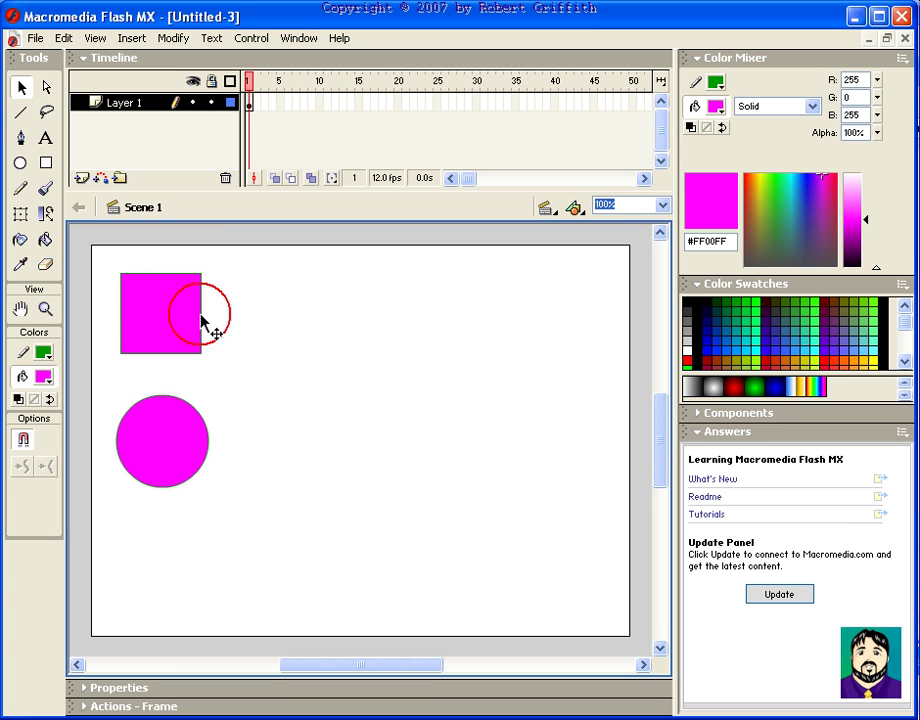
click(166, 307)
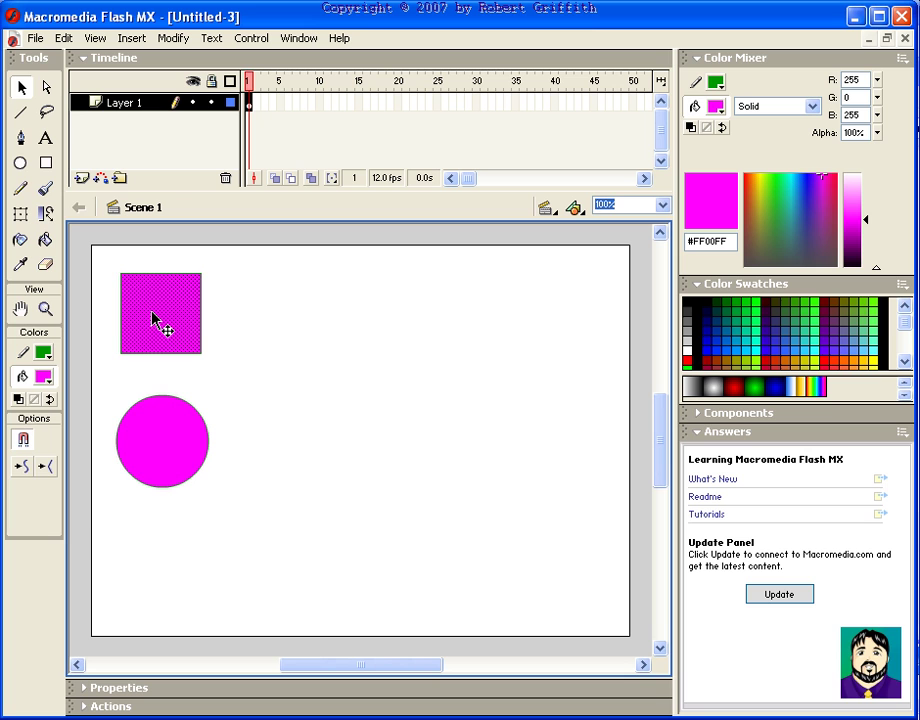
double_click(153, 317)
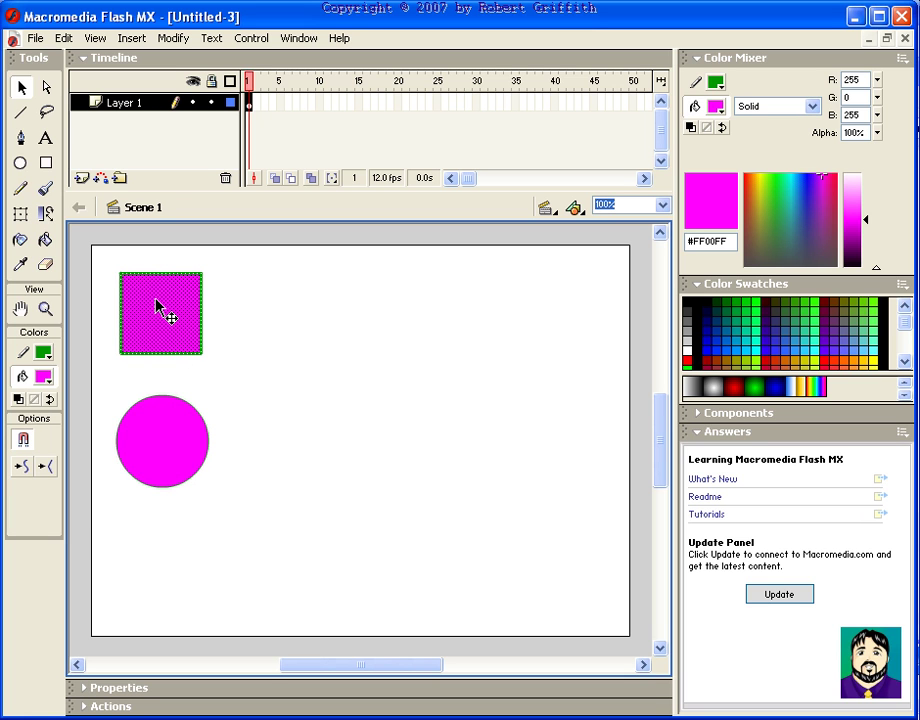
shift+double_click(170, 452)
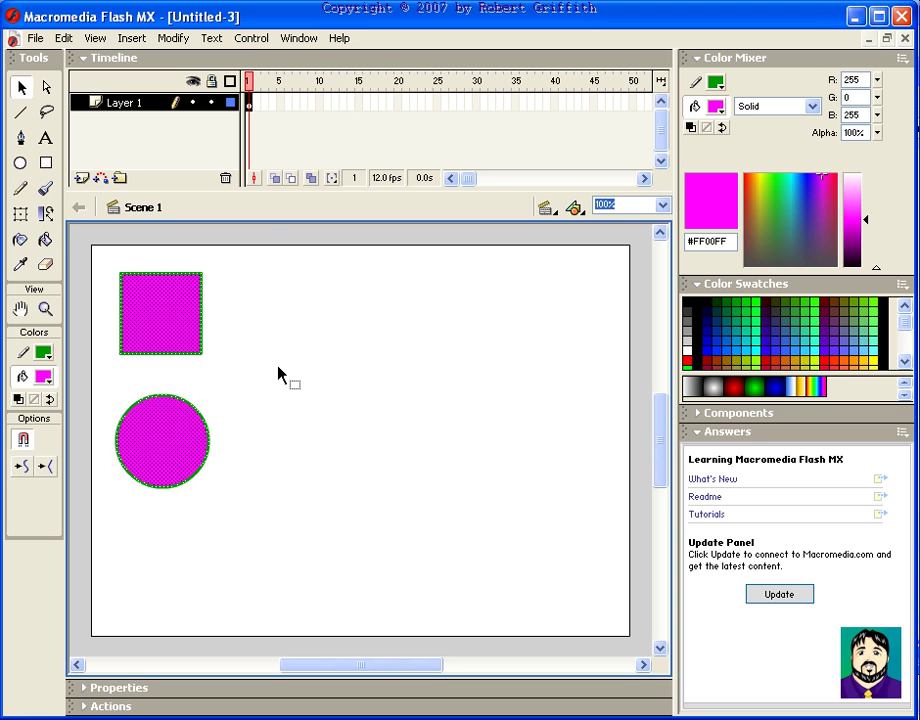
- Paste three copies of the square-and-circle pair and place them in a row to the right
key(ctrl+v)
drag(333, 374, 293, 316)
key(ctrl+v)
drag(384, 360, 433, 305)
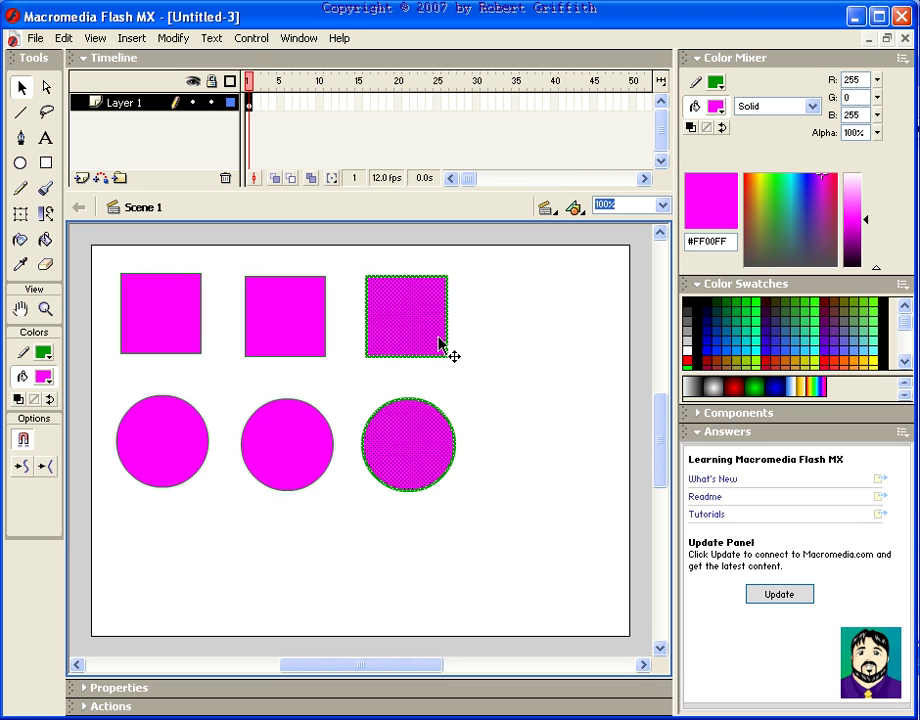
key(ctrl+v)
drag(363, 372, 549, 340)
click(467, 549)
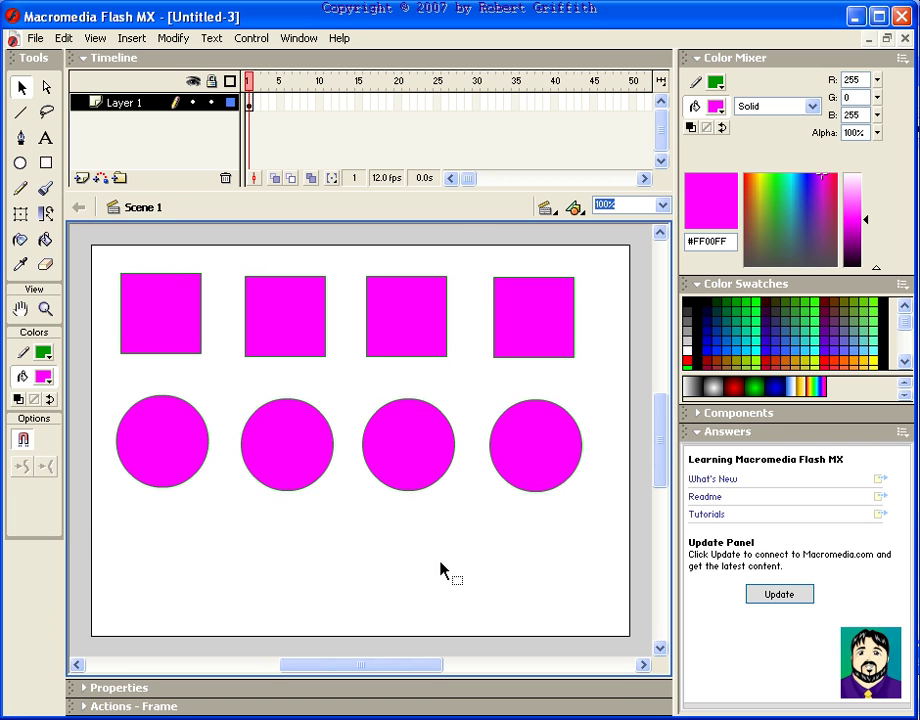
- Choose the Brush with blue #0033FF fill and test a scribble on the first square, then undo it
click(45, 192)
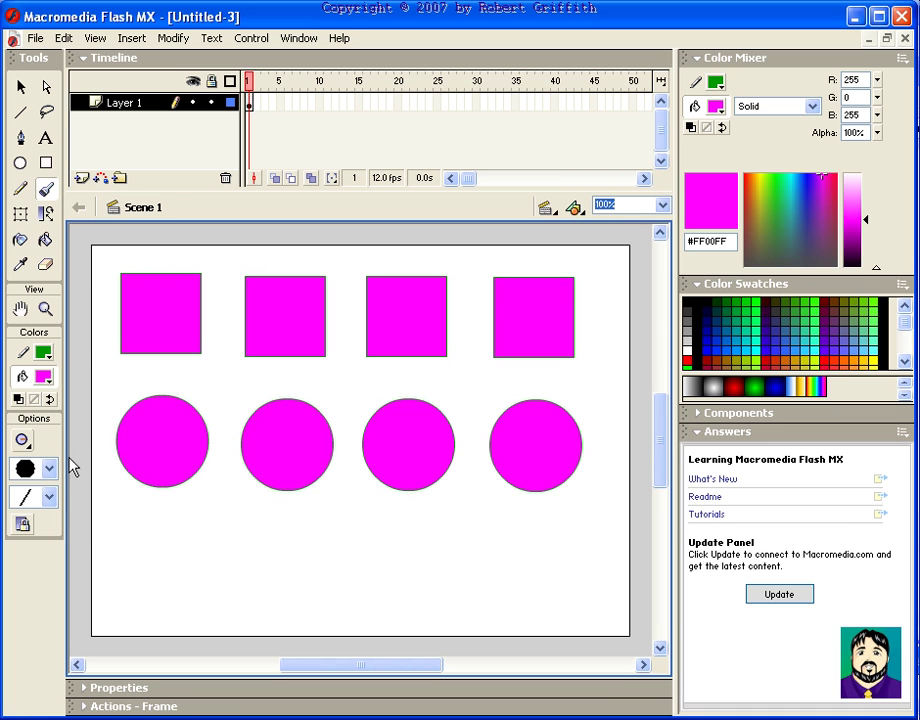
click(43, 377)
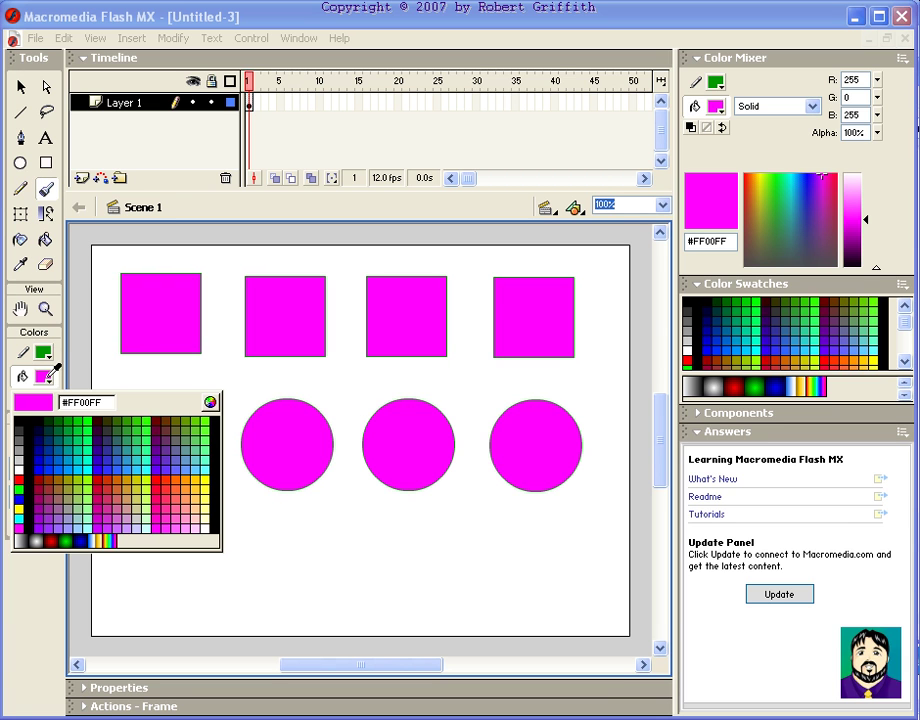
click(49, 463)
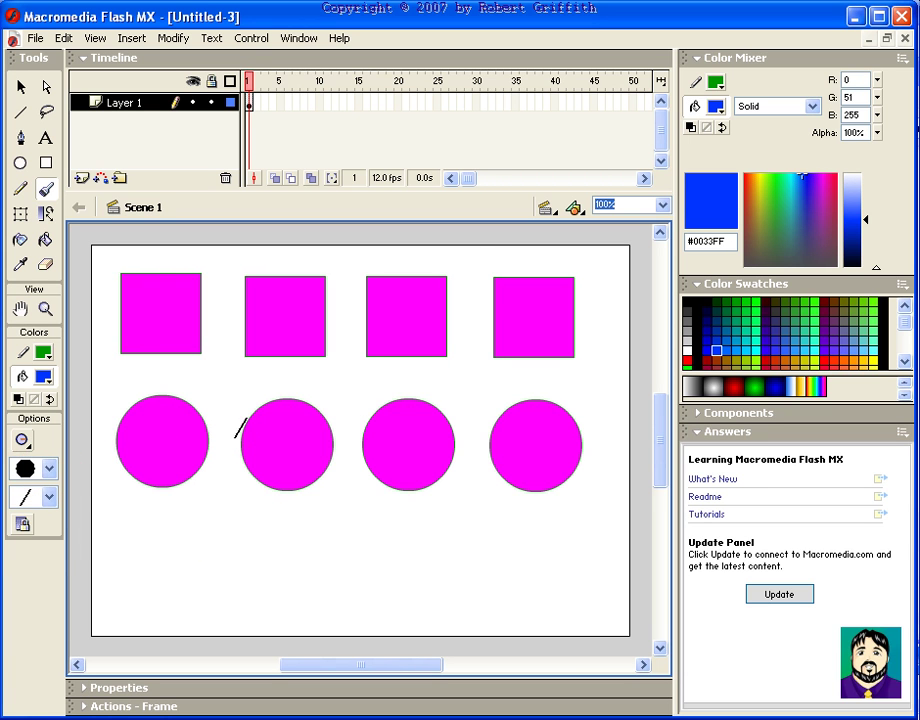
mouse_move(150, 292)
mouse_down()
mouse_move(117, 338)
mouse_move(175, 328)
mouse_move(190, 345)
mouse_up()
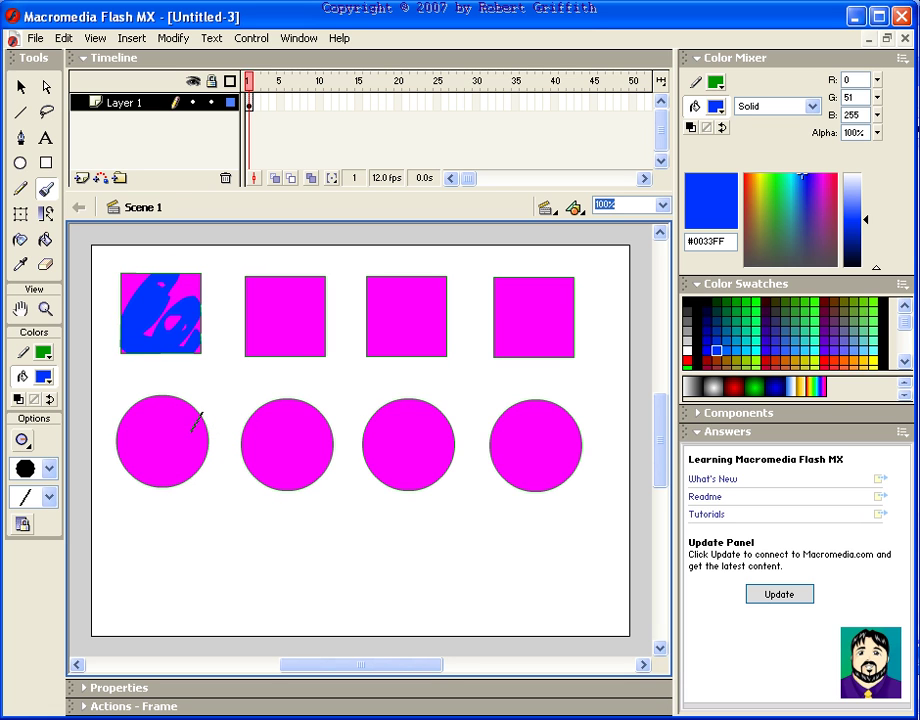
key(ctrl+z)
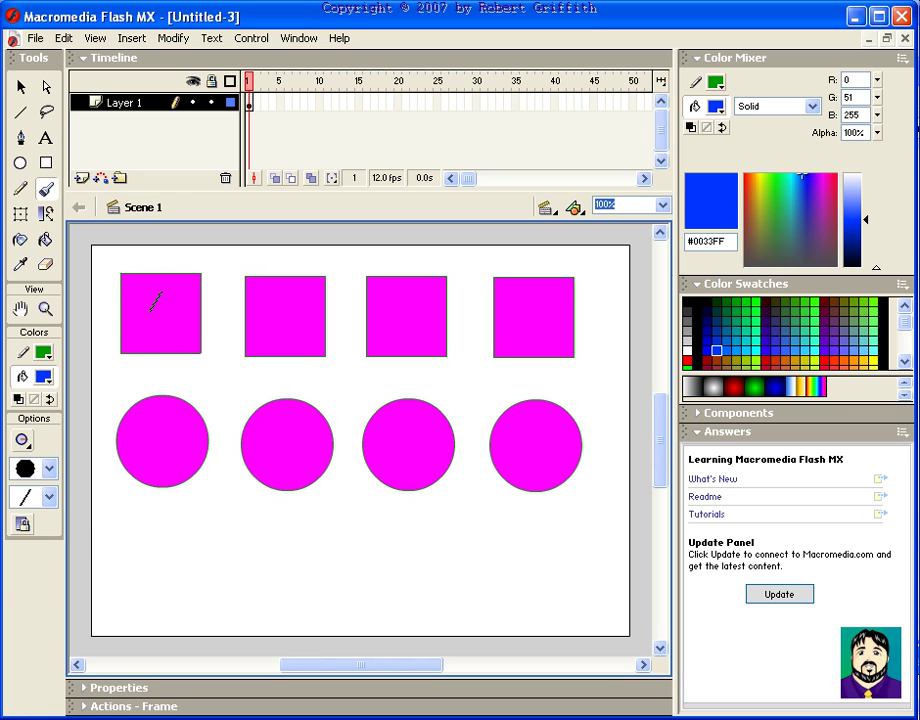
- Set Brush Mode to Paint Normal and scribble blue over the first square and circle
click(22, 440)
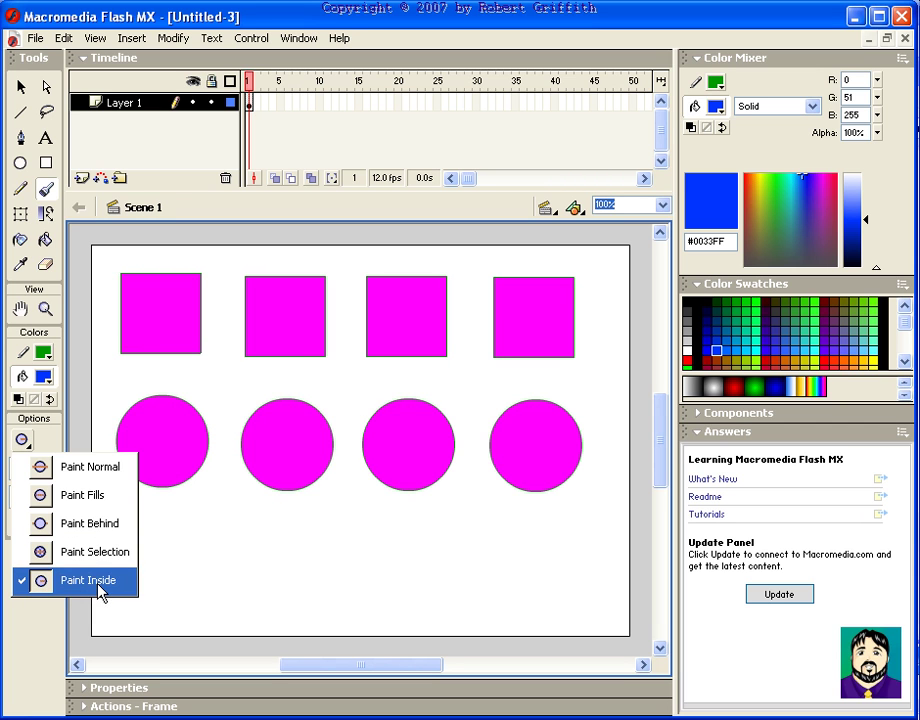
click(70, 468)
mouse_move(145, 296)
mouse_down()
mouse_move(150, 280)
mouse_move(120, 305)
mouse_move(170, 290)
mouse_move(175, 343)
mouse_move(150, 346)
mouse_up()
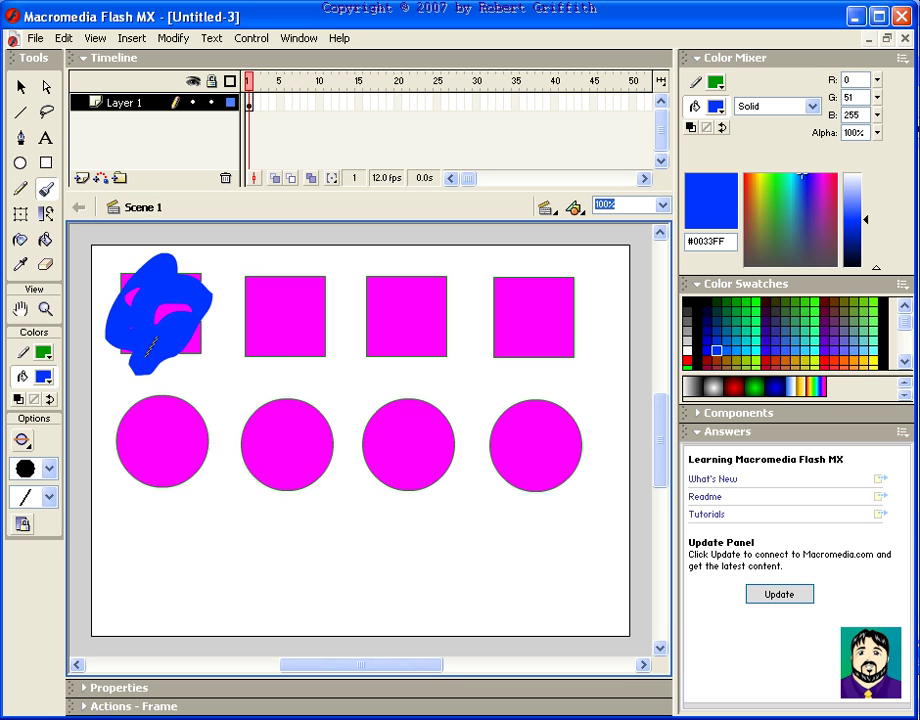
mouse_move(160, 465)
mouse_down()
mouse_move(172, 429)
mouse_move(180, 431)
mouse_move(144, 430)
mouse_move(155, 479)
mouse_move(203, 510)
mouse_up()
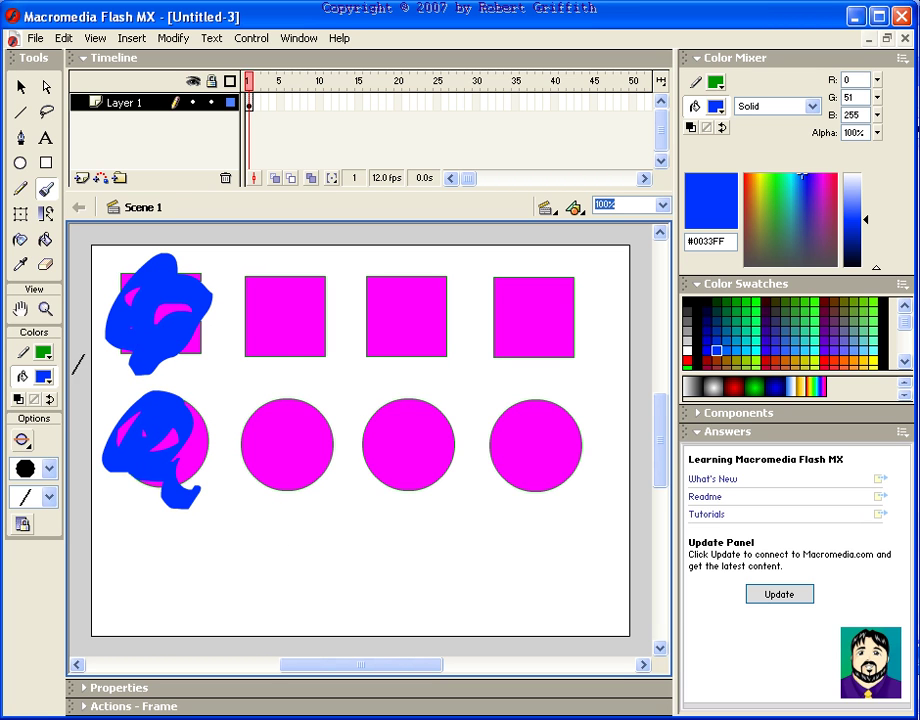
- Switch Brush Mode to Paint Fills and paint blue over the second square and second circle
click(22, 440)
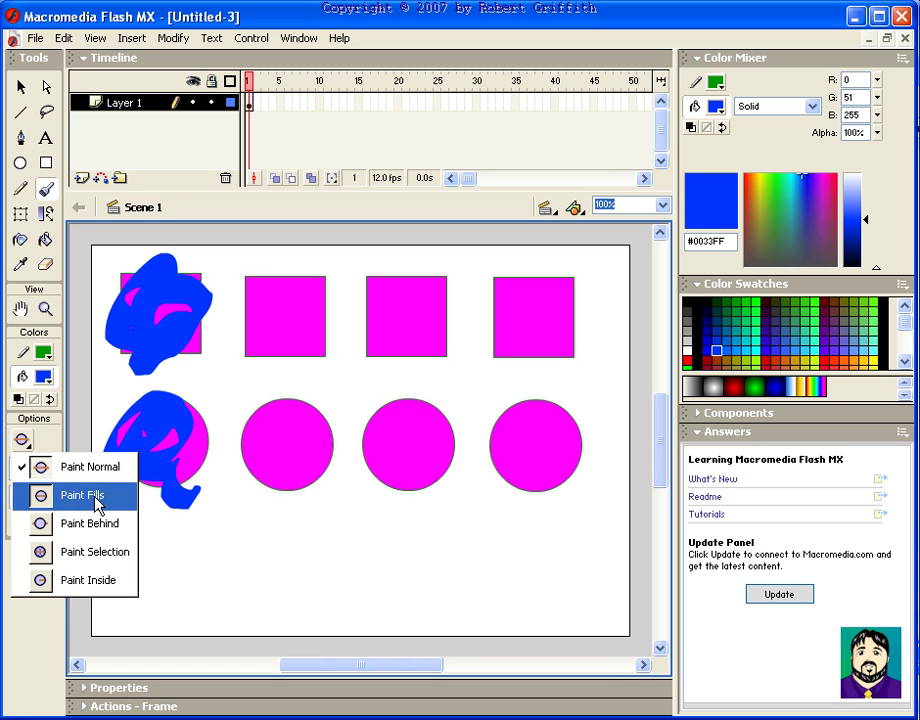
click(97, 497)
mouse_move(277, 310)
mouse_down()
mouse_move(300, 300)
mouse_move(255, 310)
mouse_move(265, 280)
mouse_move(290, 320)
mouse_move(269, 308)
mouse_move(268, 318)
mouse_up()
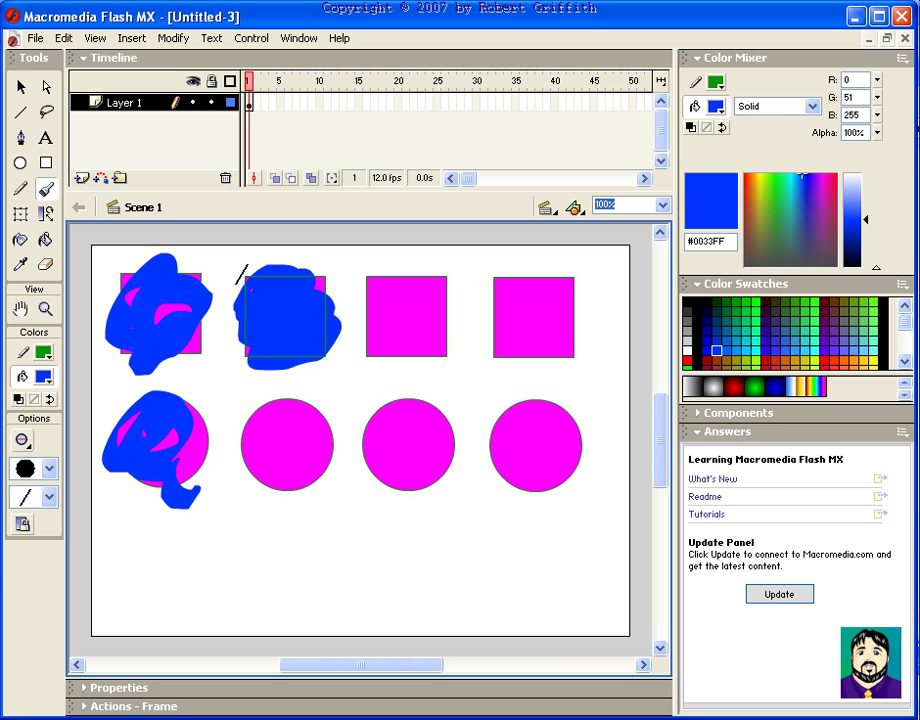
mouse_move(291, 432)
mouse_down()
mouse_move(251, 413)
mouse_move(242, 475)
mouse_move(256, 480)
mouse_move(297, 485)
mouse_move(313, 463)
mouse_move(316, 427)
mouse_move(320, 435)
mouse_move(300, 403)
mouse_move(285, 500)
mouse_up()
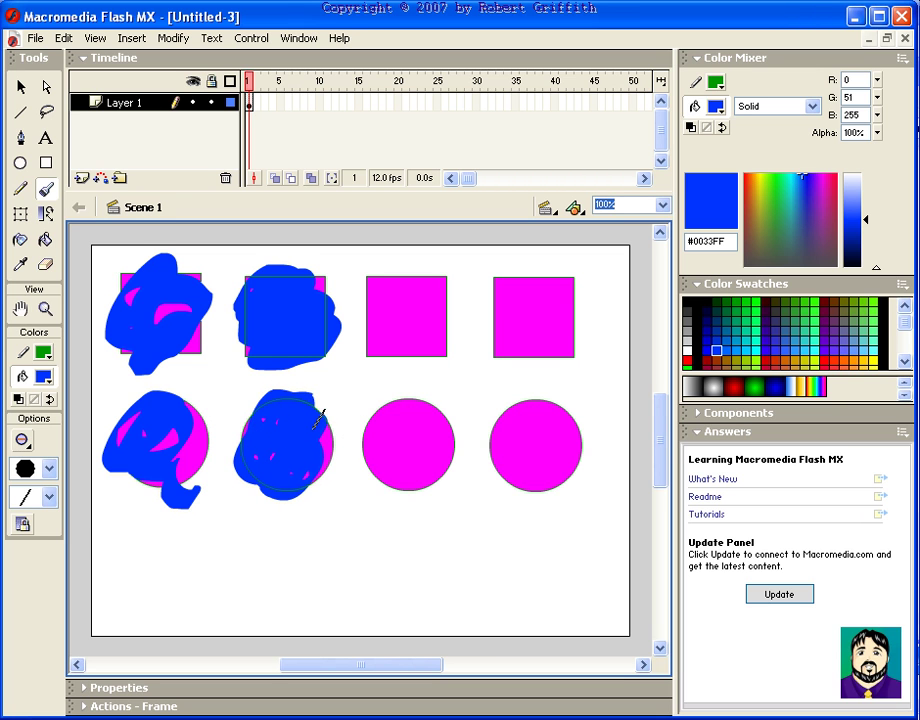
- Switch Brush Mode to Paint Behind and brush blue behind the third square and third circle
click(22, 440)
click(110, 523)
mouse_move(389, 302)
mouse_down()
mouse_move(366, 322)
mouse_move(398, 291)
mouse_move(386, 296)
mouse_move(377, 332)
mouse_move(384, 354)
mouse_move(371, 343)
mouse_move(441, 348)
mouse_up()
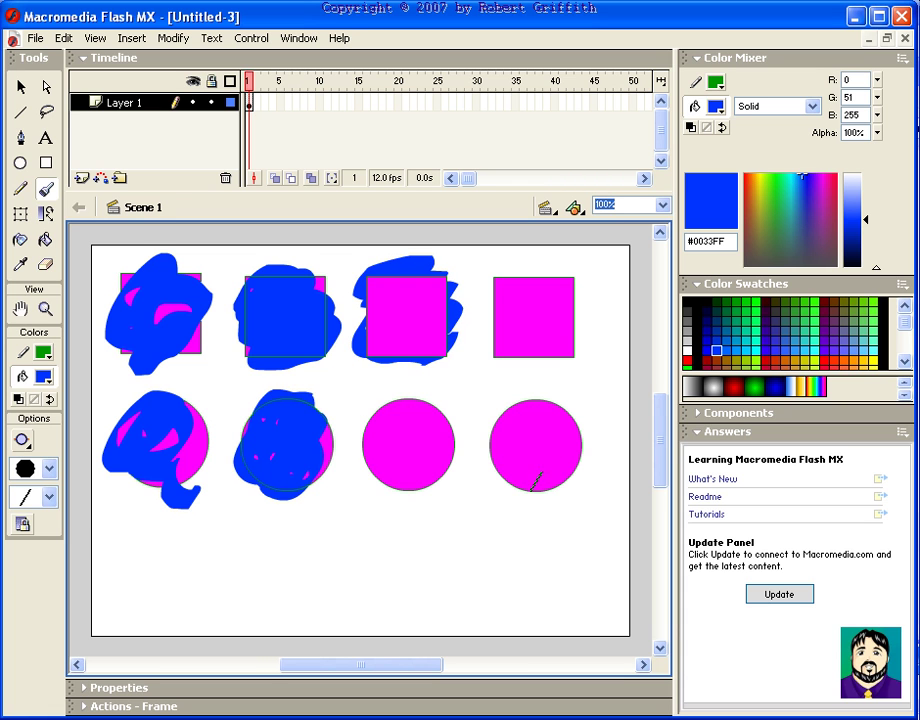
mouse_move(408, 450)
mouse_down()
mouse_move(395, 420)
mouse_move(350, 440)
mouse_move(410, 410)
mouse_move(378, 478)
mouse_move(440, 480)
mouse_move(450, 430)
mouse_move(422, 412)
mouse_up()
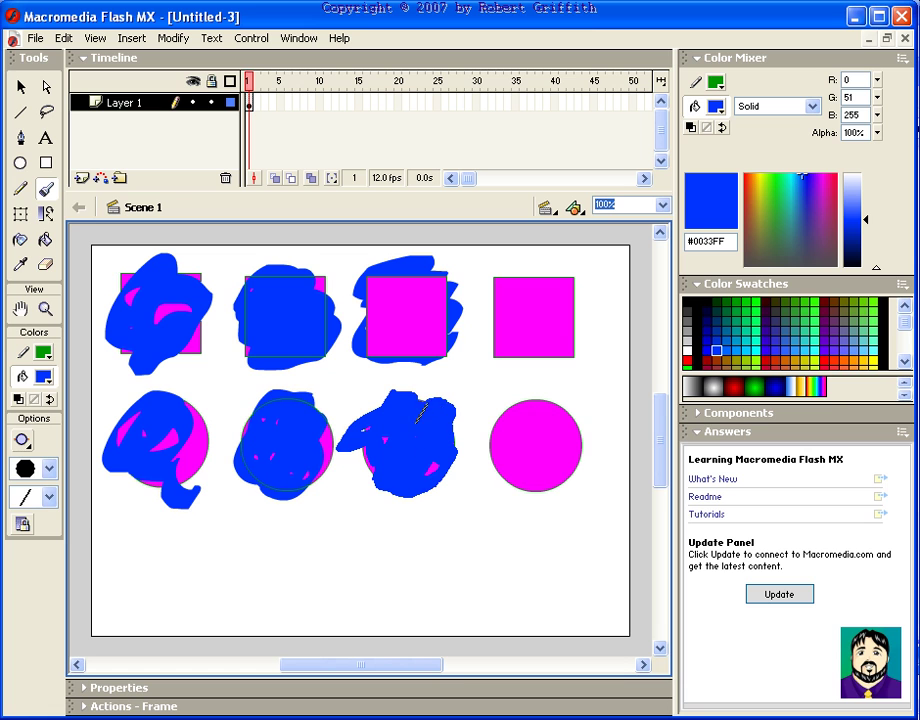
drag(371, 455, 372, 456)
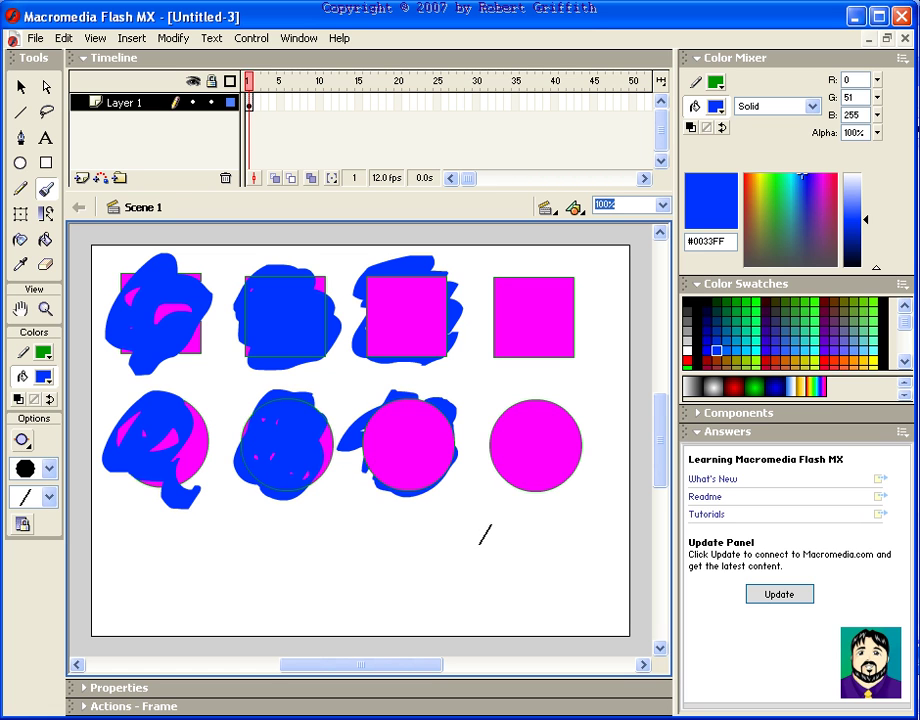
- Set Brush Mode to Paint Selection and try scribbling over the fourth square and circle
click(22, 440)
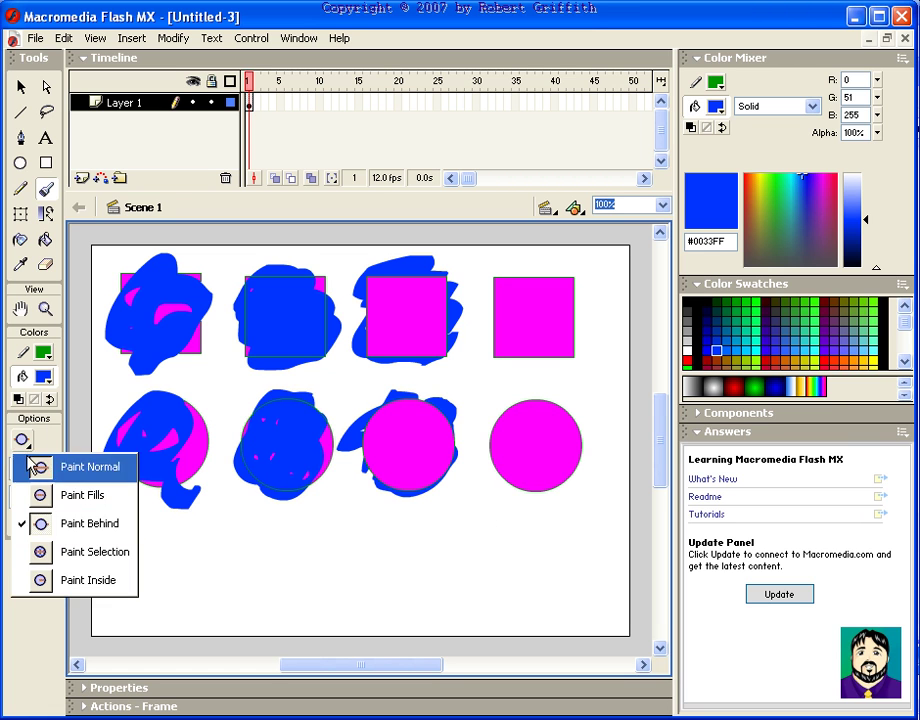
click(97, 555)
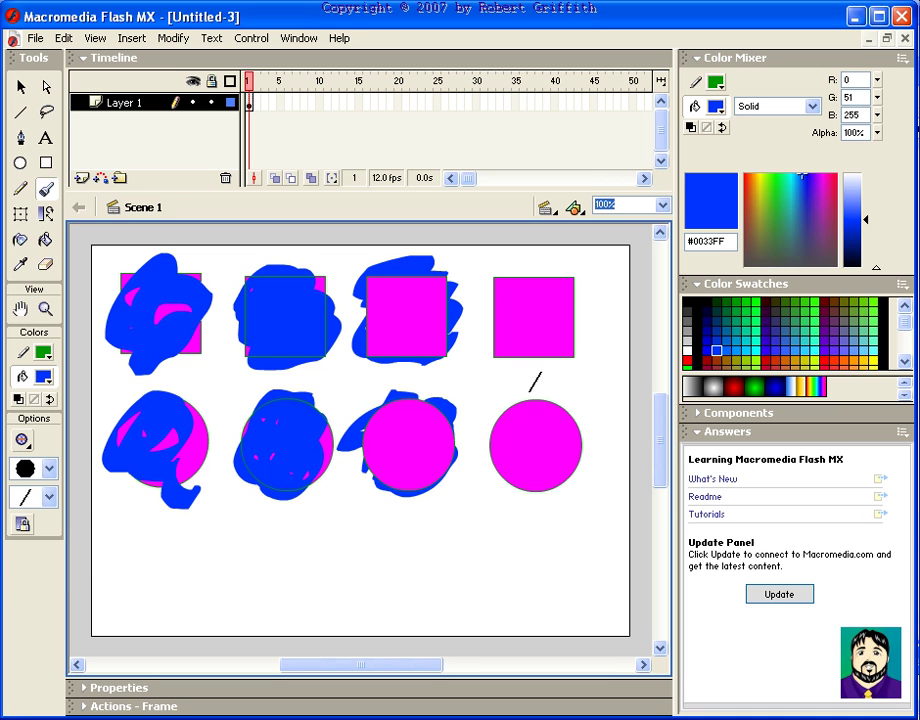
mouse_move(525, 310)
mouse_down()
mouse_move(515, 322)
mouse_move(572, 300)
mouse_move(545, 302)
mouse_move(528, 335)
mouse_up()
mouse_move(546, 437)
mouse_down()
mouse_move(575, 411)
mouse_move(544, 431)
mouse_move(540, 455)
mouse_up()
- Lasso patches inside the fourth square and circle, then brush blue into those patches
click(47, 113)
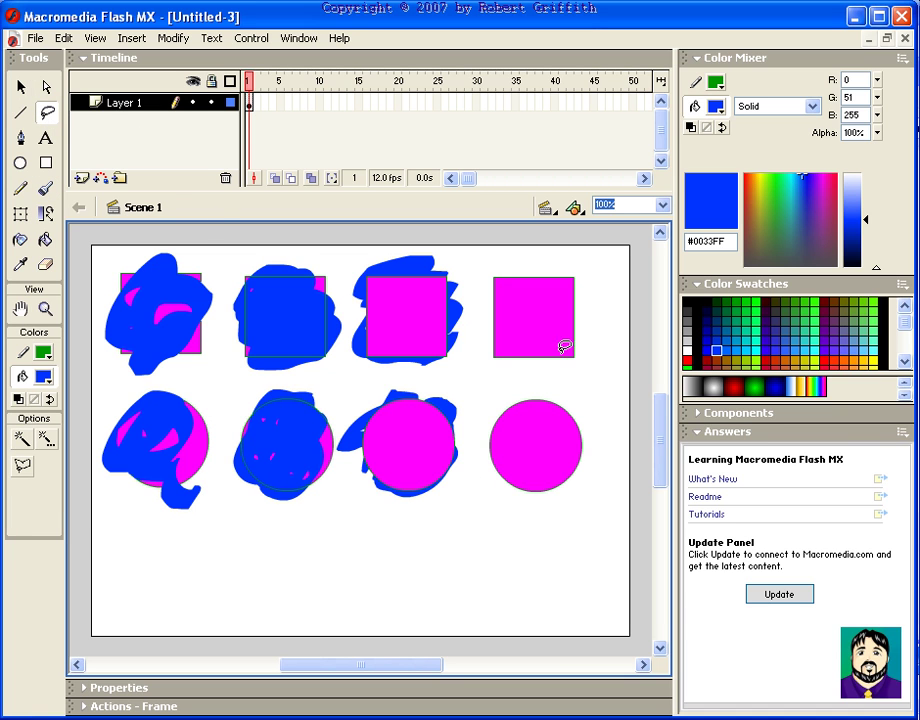
mouse_move(558, 318)
mouse_down()
mouse_move(527, 297)
mouse_move(530, 306)
mouse_move(517, 312)
mouse_move(529, 319)
mouse_move(514, 323)
mouse_move(539, 346)
mouse_move(572, 322)
mouse_up()
mouse_move(546, 439)
mouse_down()
mouse_move(546, 423)
mouse_move(514, 431)
mouse_move(530, 457)
mouse_move(555, 466)
mouse_move(567, 435)
mouse_move(546, 439)
mouse_up()
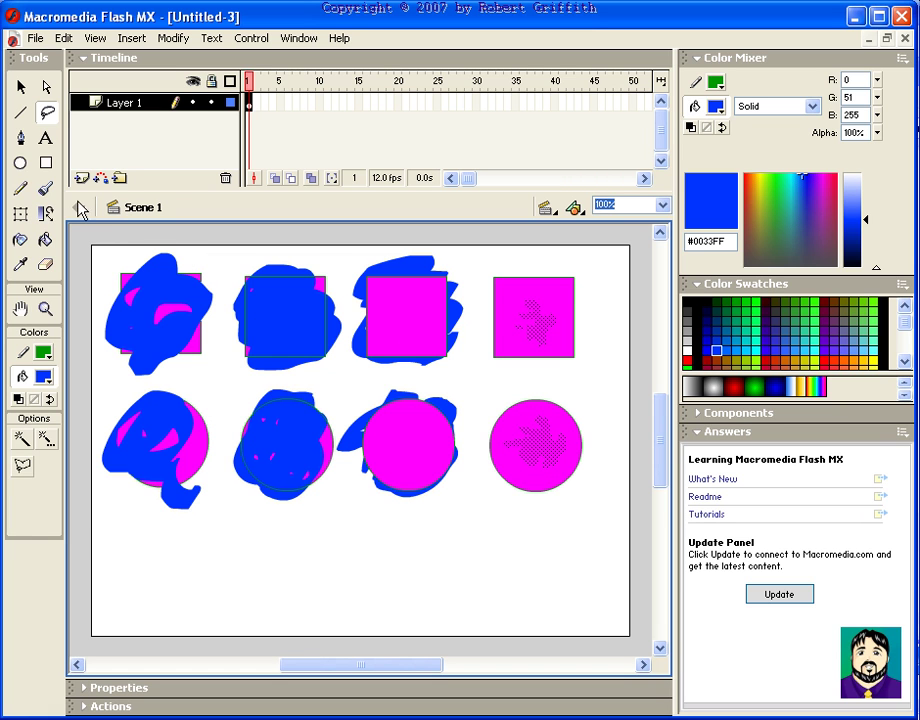
click(45, 188)
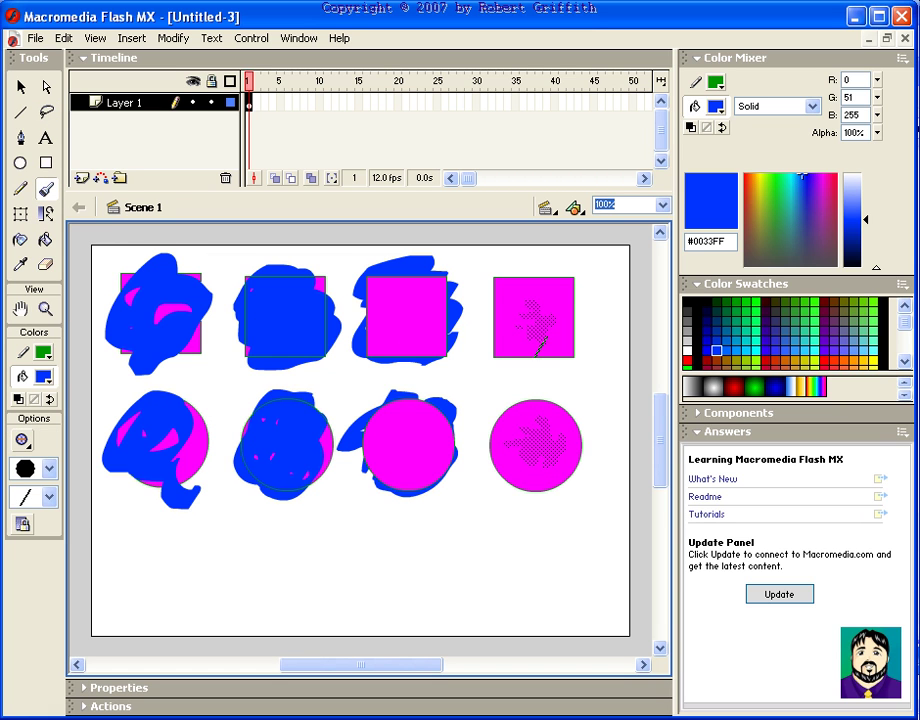
mouse_move(557, 289)
mouse_down()
mouse_move(490, 345)
mouse_move(500, 385)
mouse_move(440, 470)
mouse_move(630, 455)
mouse_move(560, 400)
mouse_move(614, 444)
mouse_up()
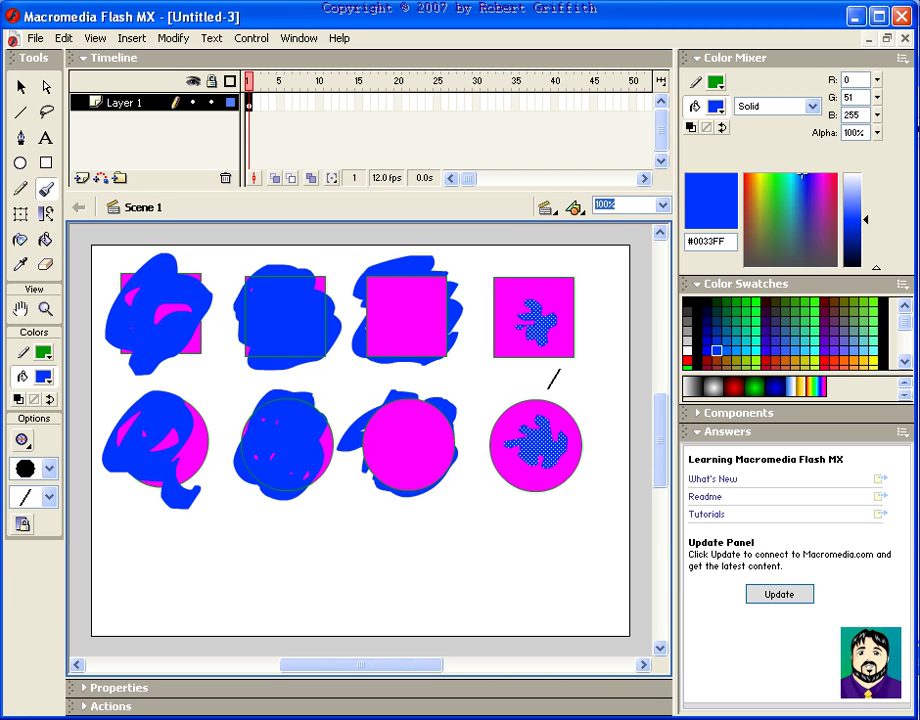
click(20, 87)
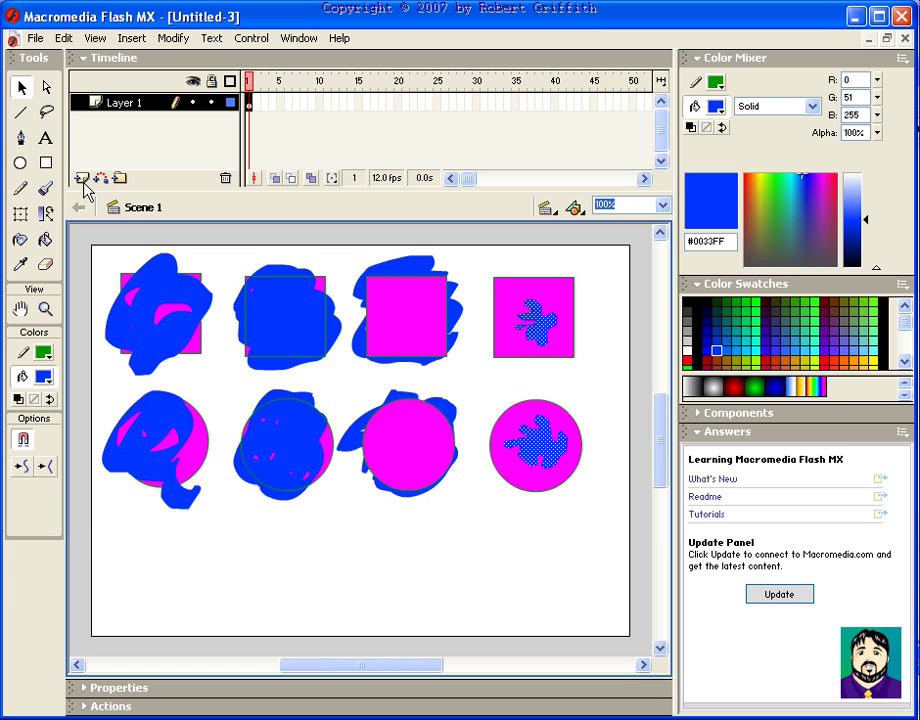
- Pick the Ink Bottle tool and expand Properties, showing the green 1-point solid stroke
key(s)
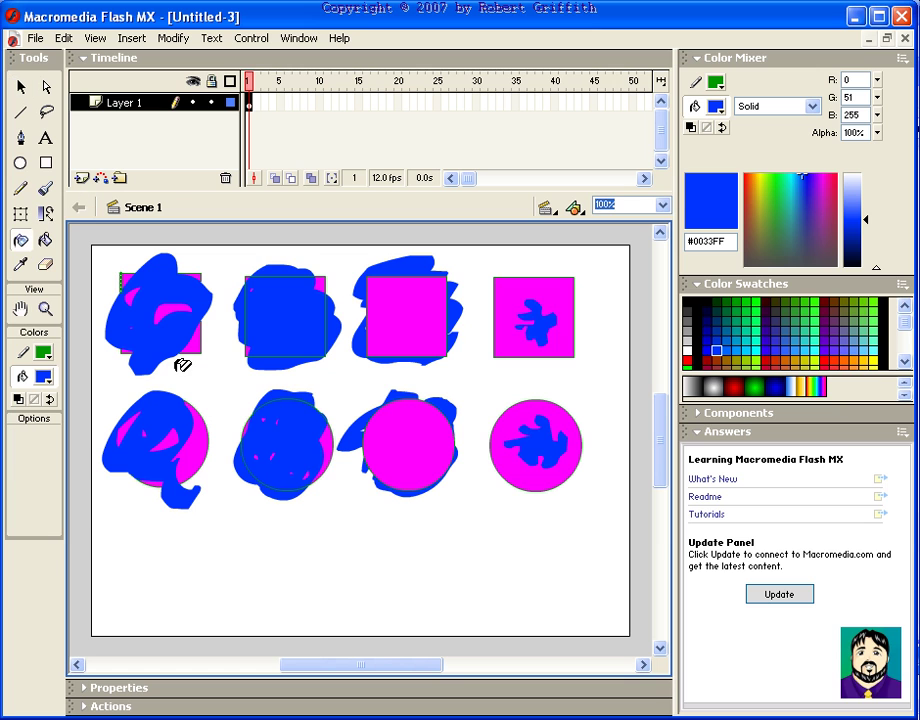
click(86, 688)
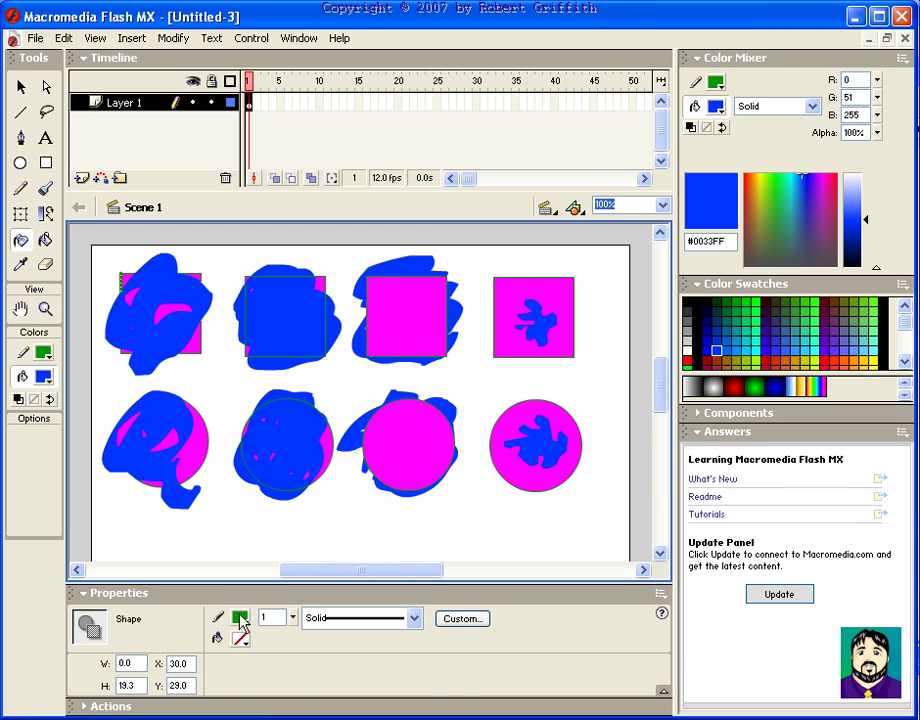
- Set the stroke to red #FF0000, thickness 2.75, with a rough stippled line style
click(241, 619)
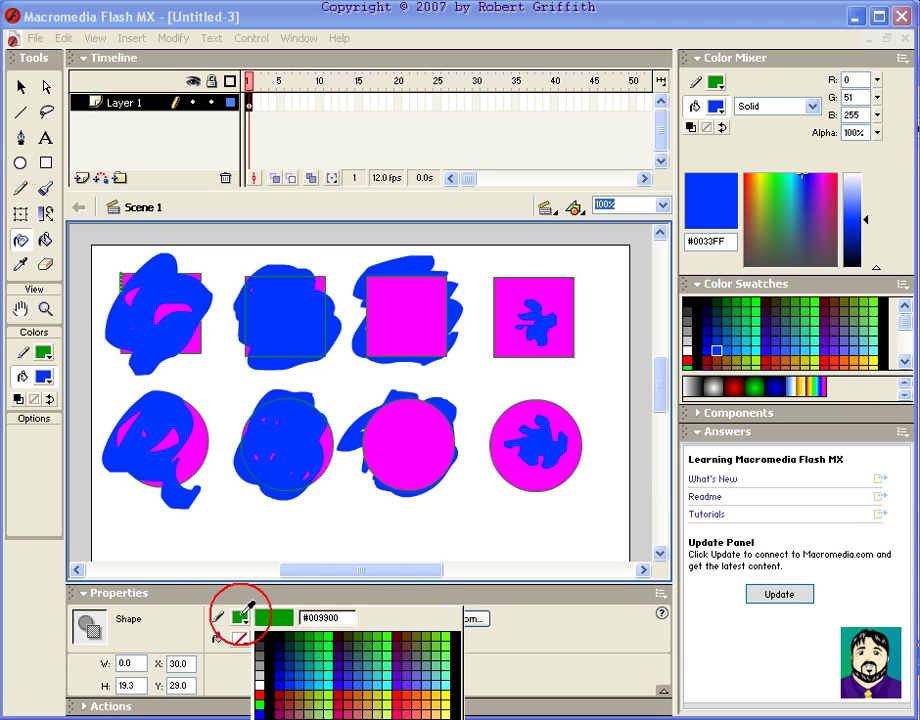
click(261, 694)
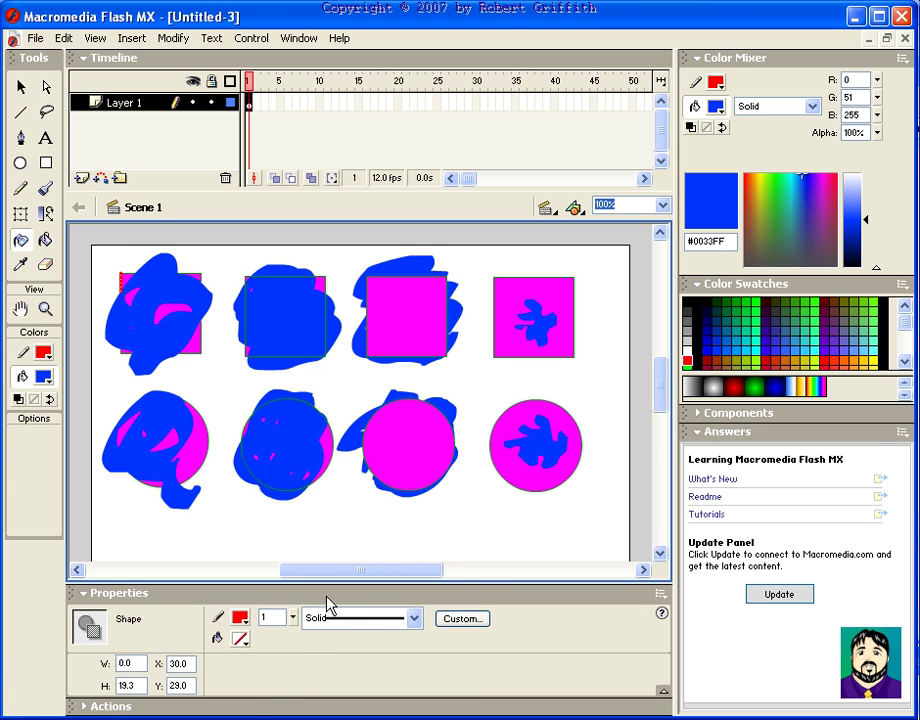
drag(293, 617, 294, 598)
click(401, 627)
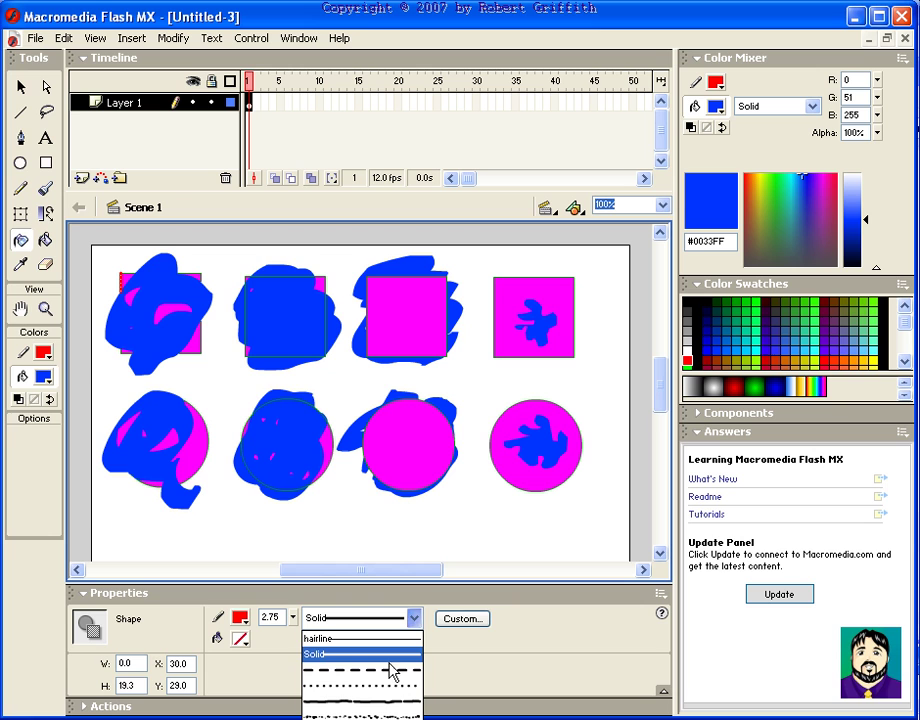
click(365, 714)
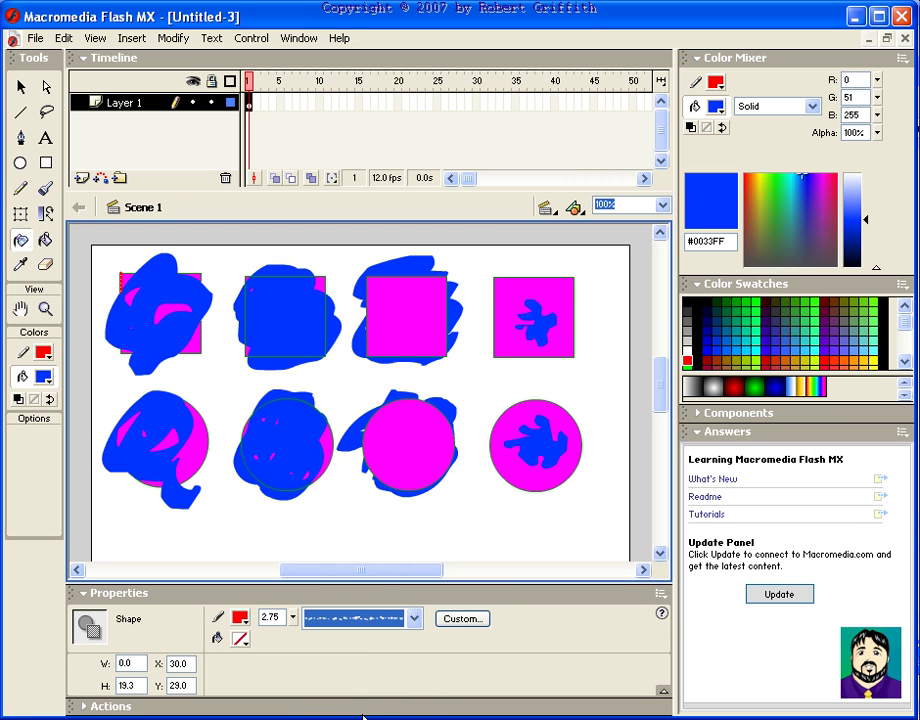
- Apply the red stipple to the second square, fourth square, fourth circle and second circle, then select everything
click(298, 270)
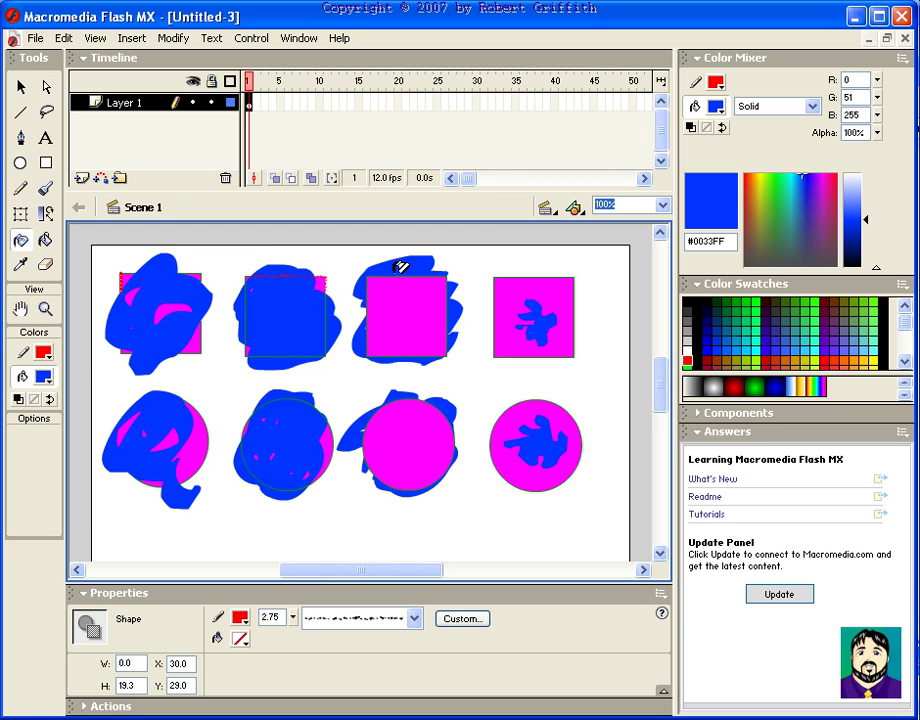
click(525, 276)
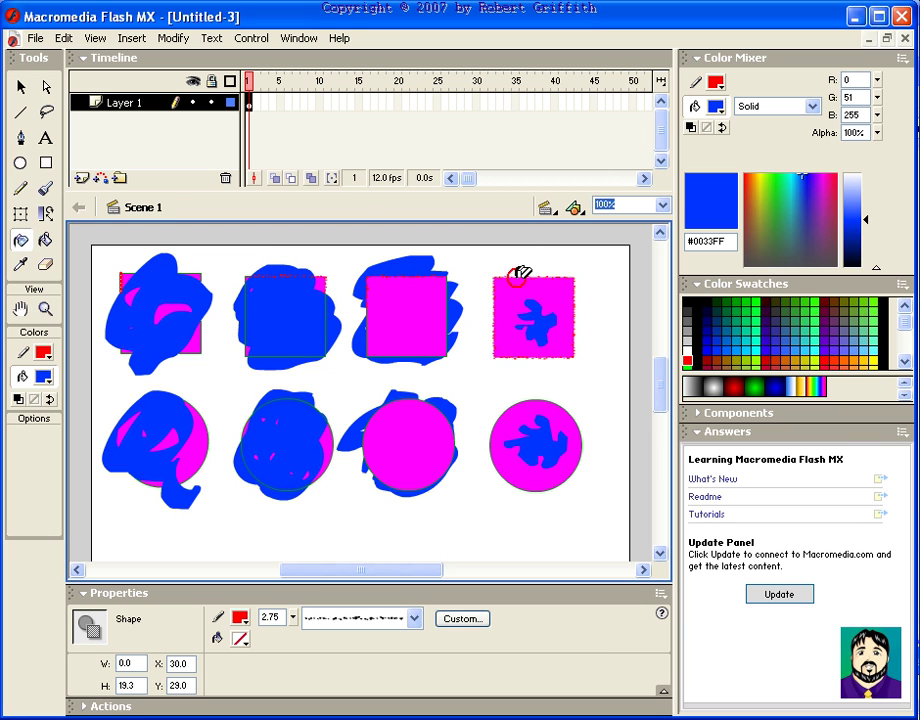
click(541, 398)
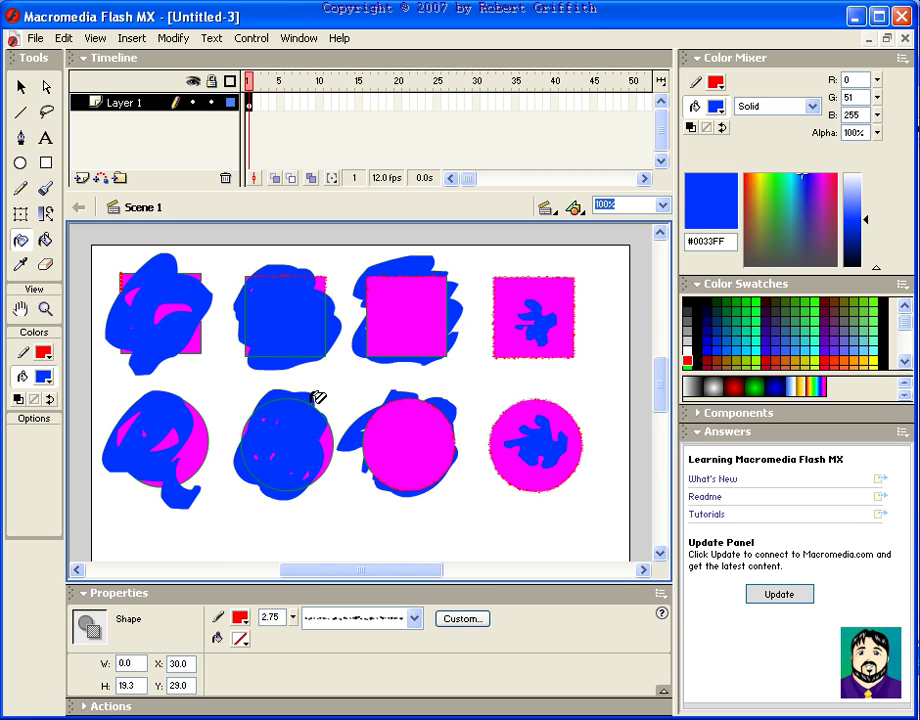
click(255, 466)
click(22, 88)
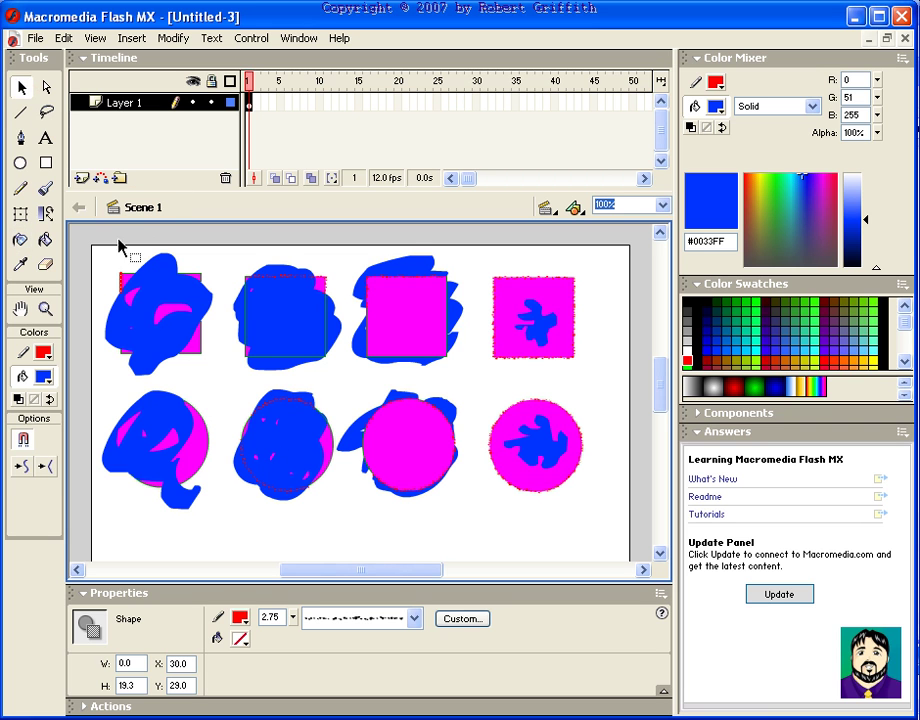
drag(96, 250, 600, 545)
- Delete all shapes and draw a new blue square left of stage centre
key(Delete)
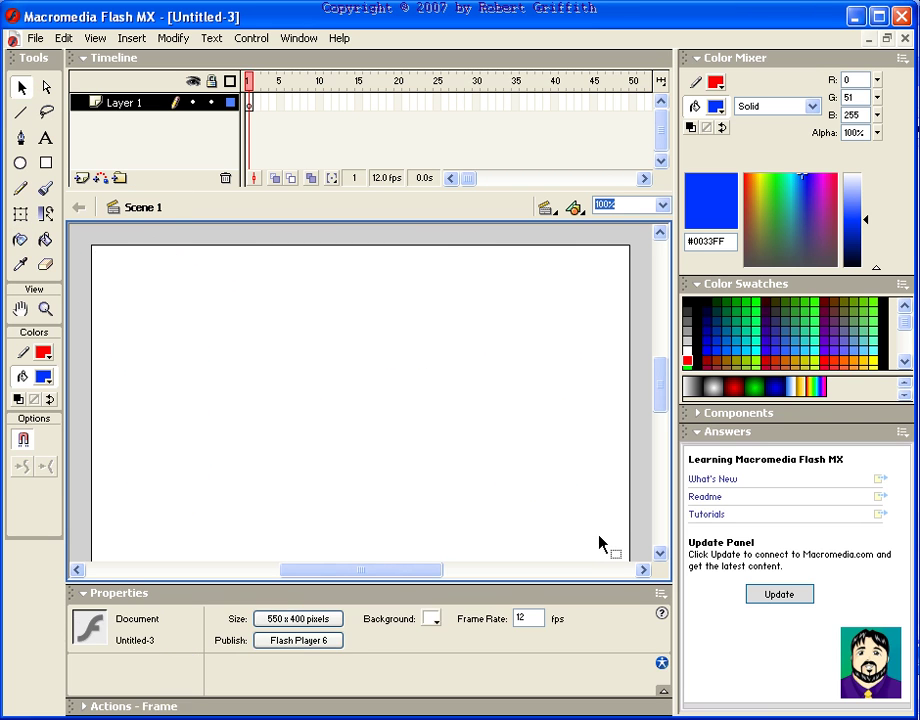
click(46, 163)
mouse_move(230, 289)
mouse_down()
mouse_move(343, 402)
mouse_move(446, 479)
mouse_move(422, 481)
mouse_up()
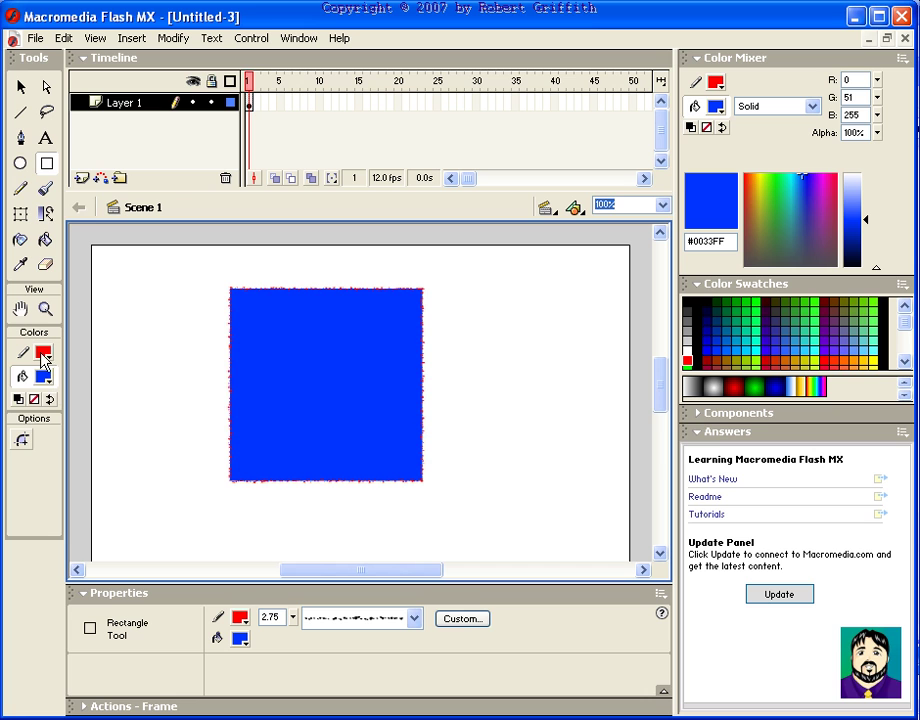
- Give the new square a dashed red border with the Ink Bottle
click(362, 625)
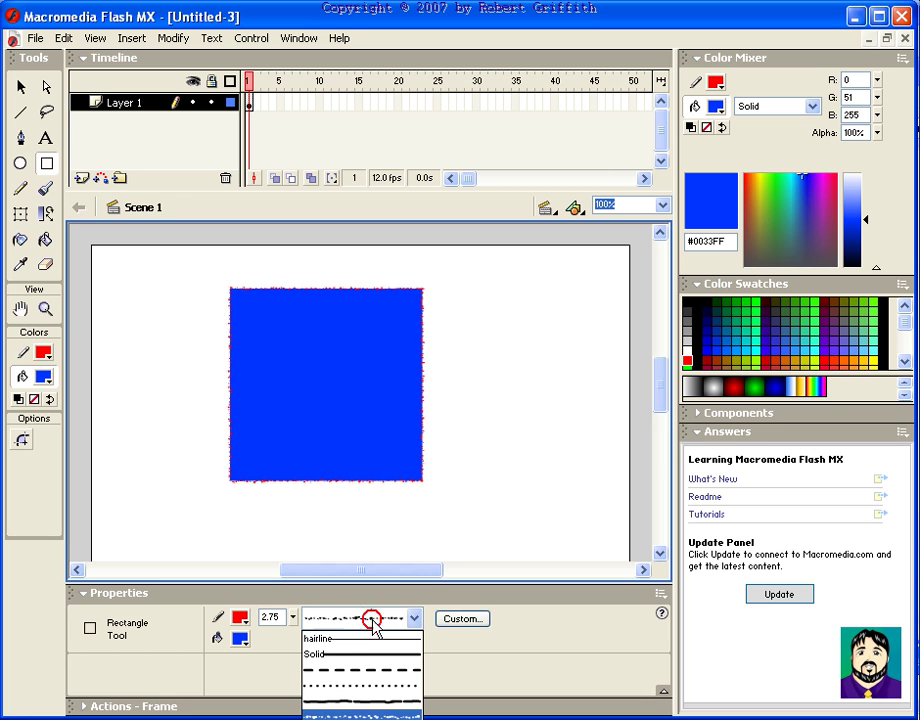
click(370, 670)
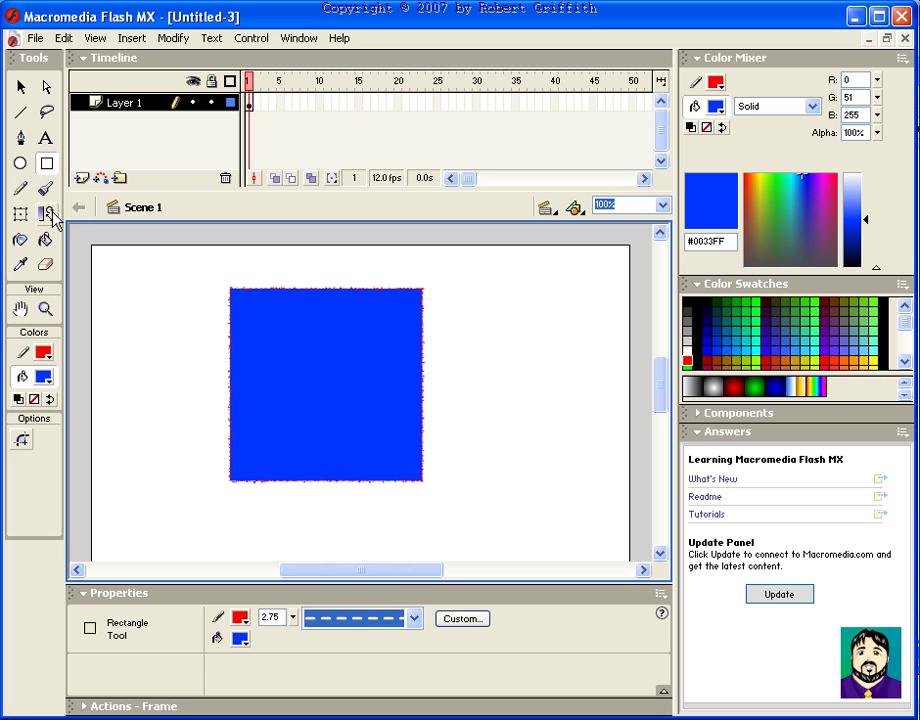
click(20, 240)
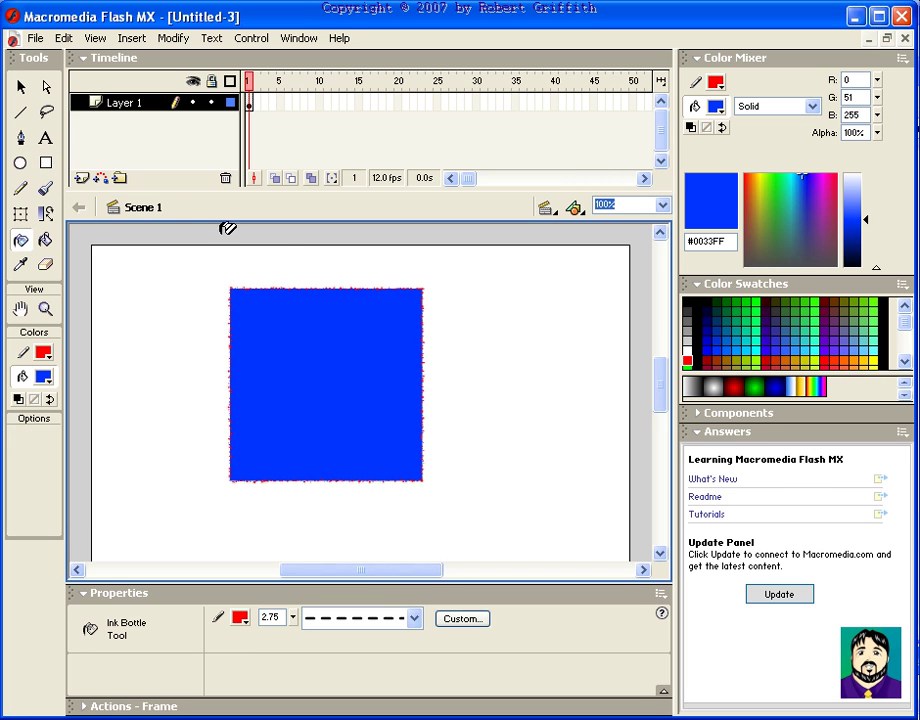
click(293, 286)
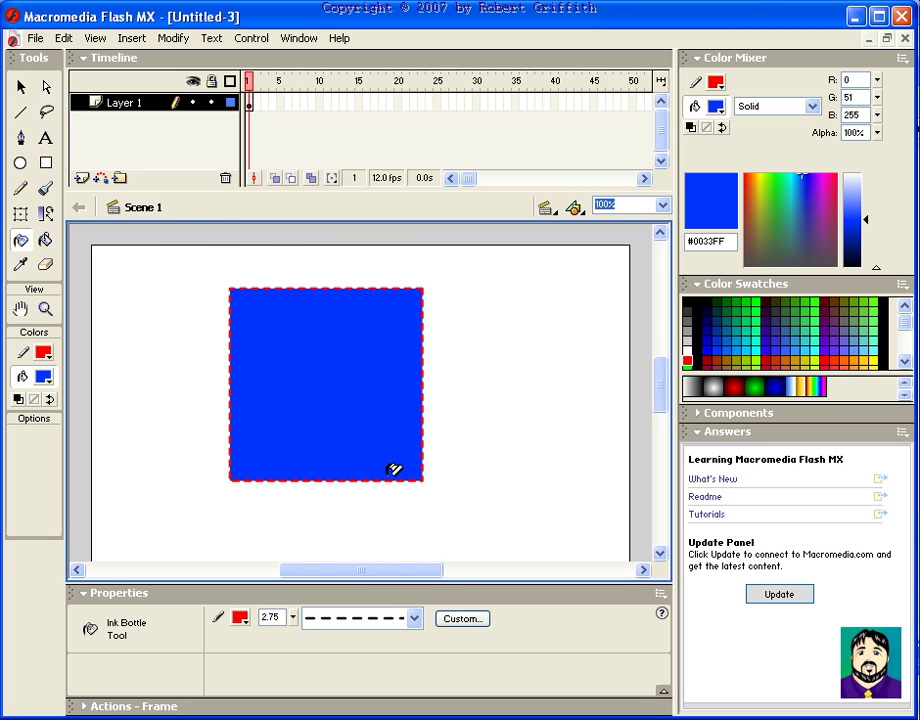
click(20, 87)
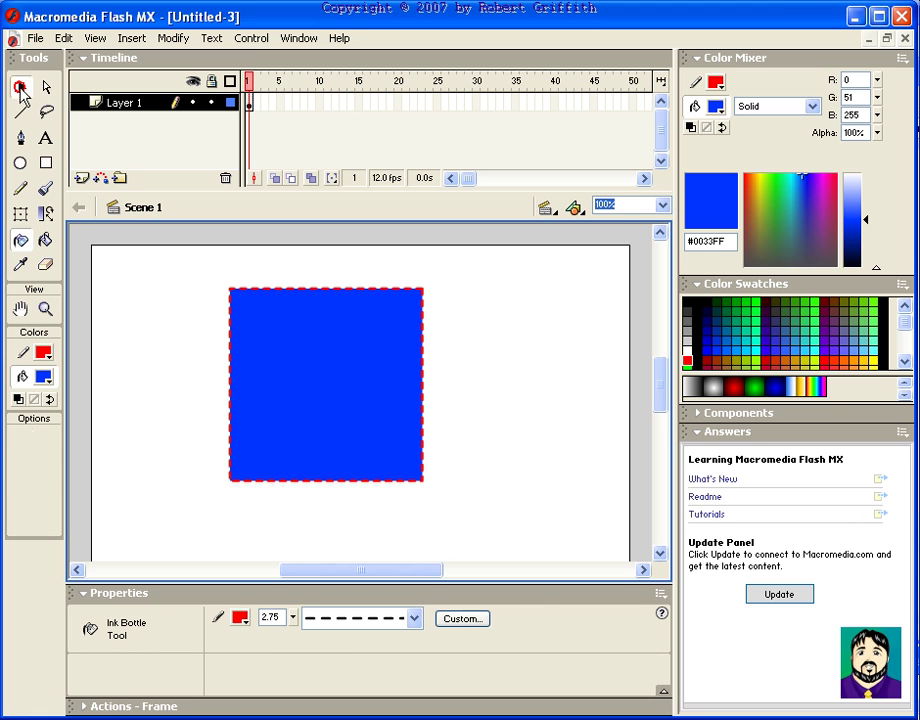
- Paste a copy of the blue square with its dashed border, overlapping the original
drag(304, 376, 446, 390)
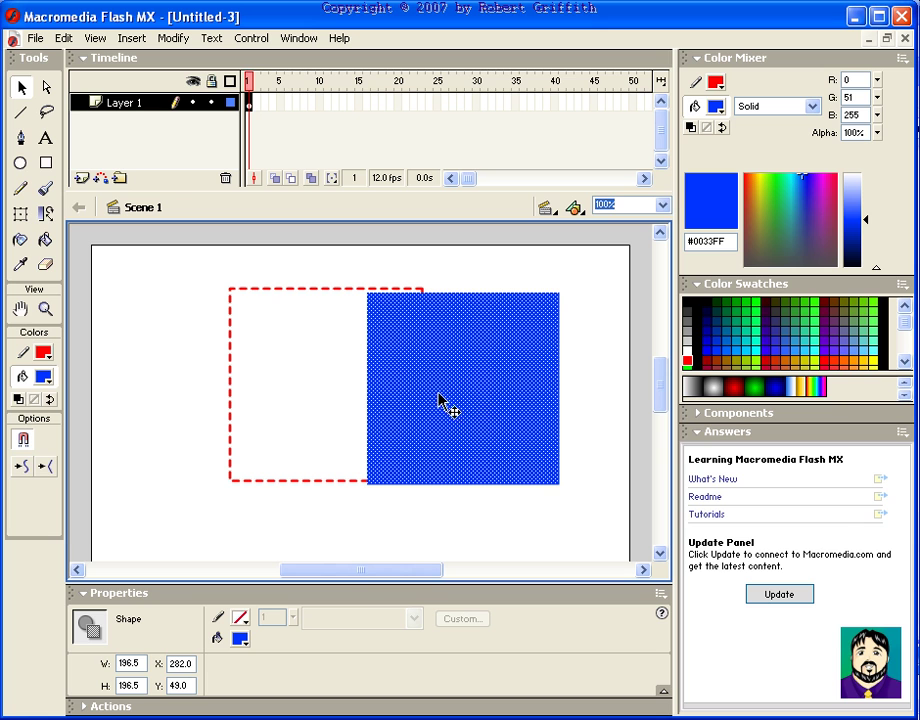
key(ctrl+z)
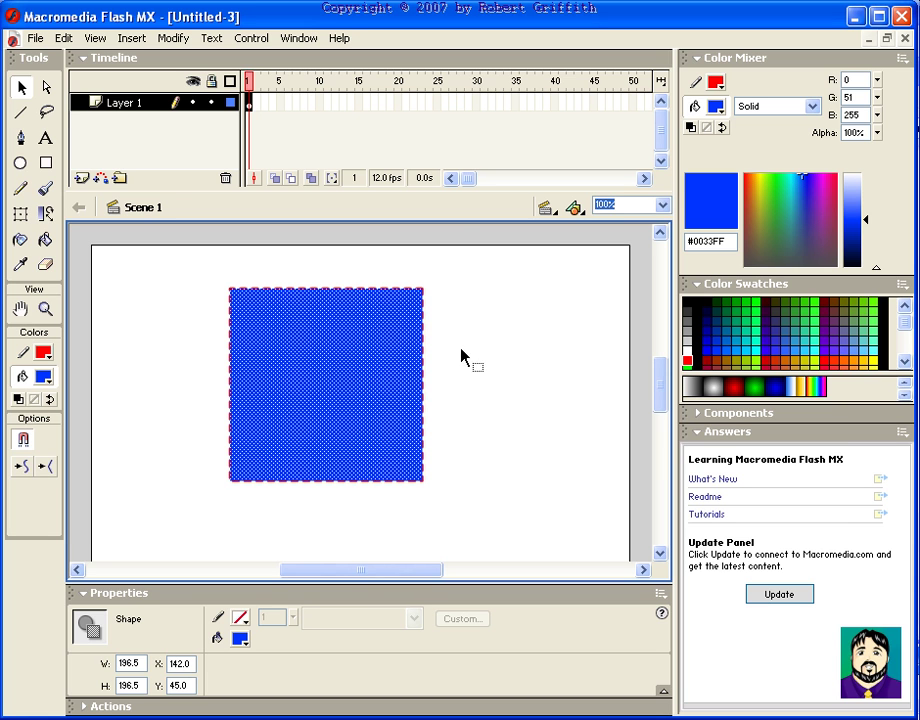
click(315, 358)
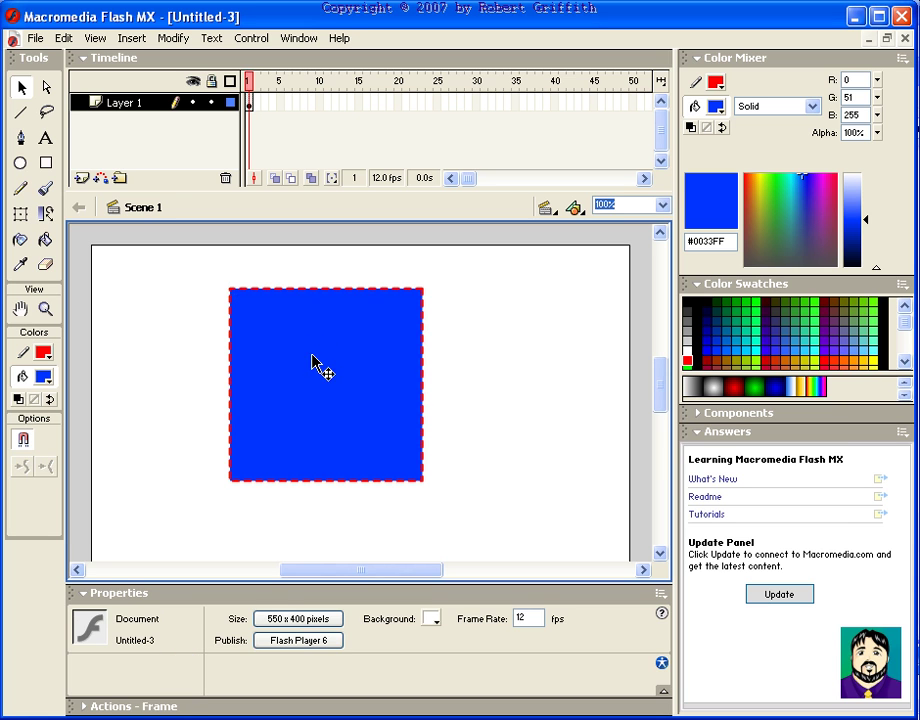
drag(320, 362, 455, 382)
key(ctrl+v)
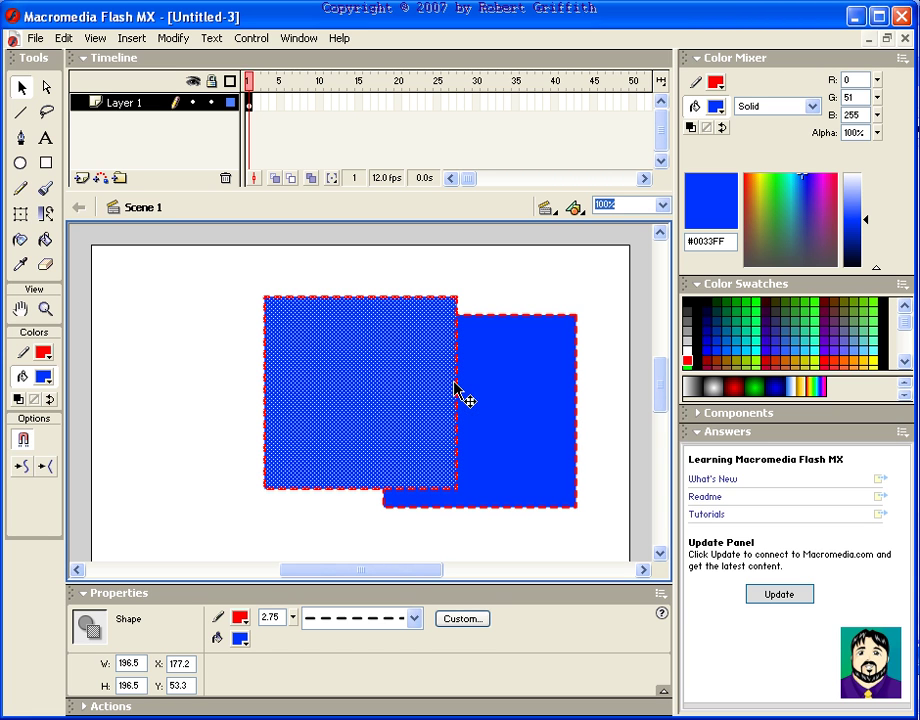
mouse_move(333, 390)
mouse_down()
mouse_move(314, 376)
mouse_move(179, 370)
mouse_move(190, 349)
mouse_move(222, 371)
mouse_move(318, 365)
mouse_move(240, 352)
mouse_move(314, 349)
mouse_move(350, 366)
mouse_move(251, 343)
mouse_move(349, 371)
mouse_move(357, 382)
mouse_up()
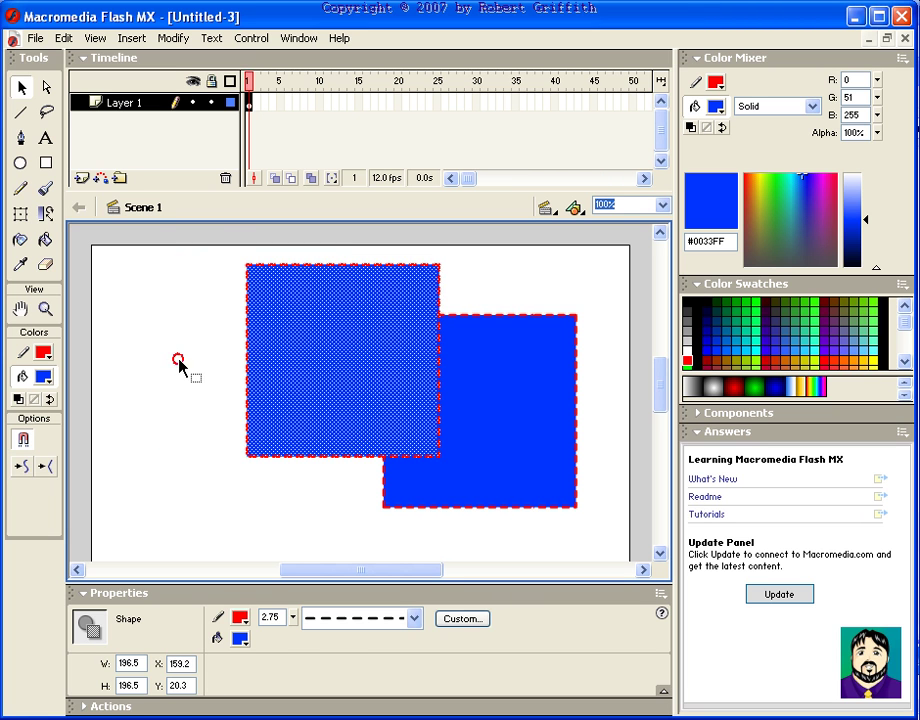
- Move the top square up-left to about X 51.2, Y 4.3, then deselect it
click(179, 362)
click(363, 357)
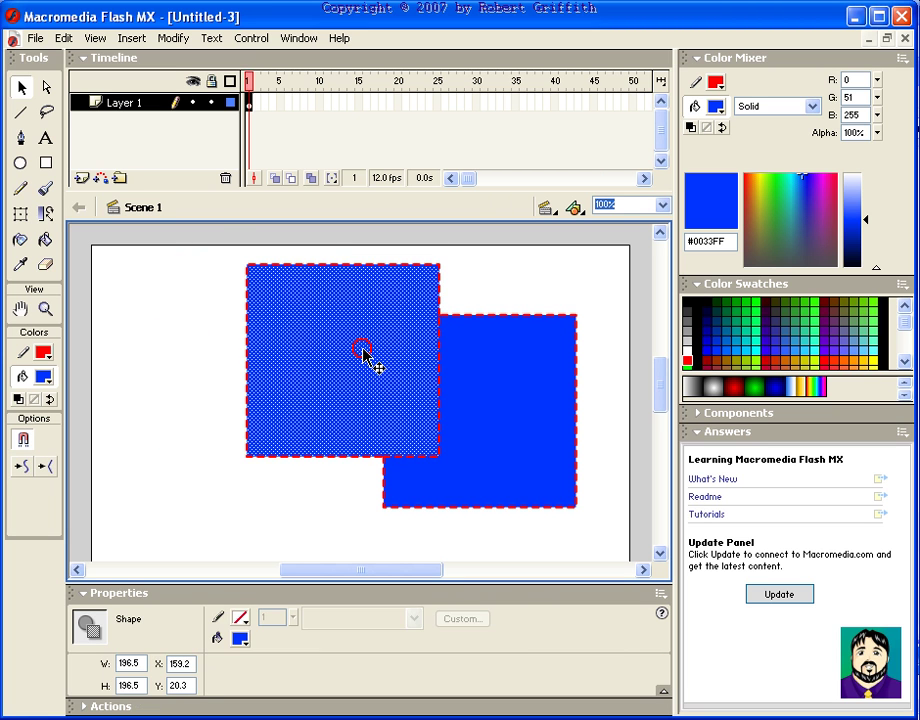
drag(363, 355, 256, 341)
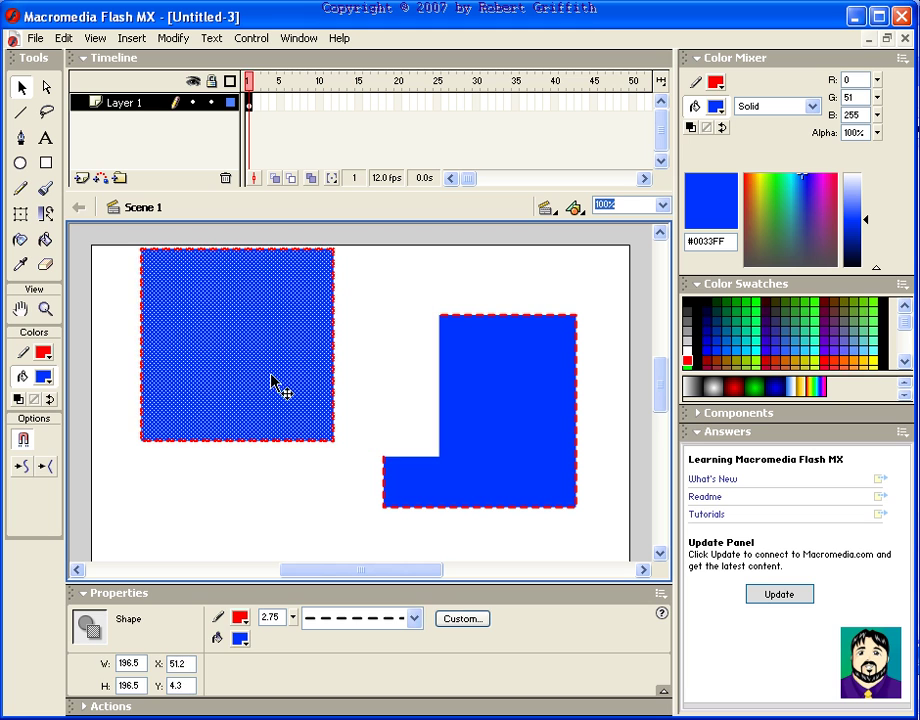
click(304, 476)
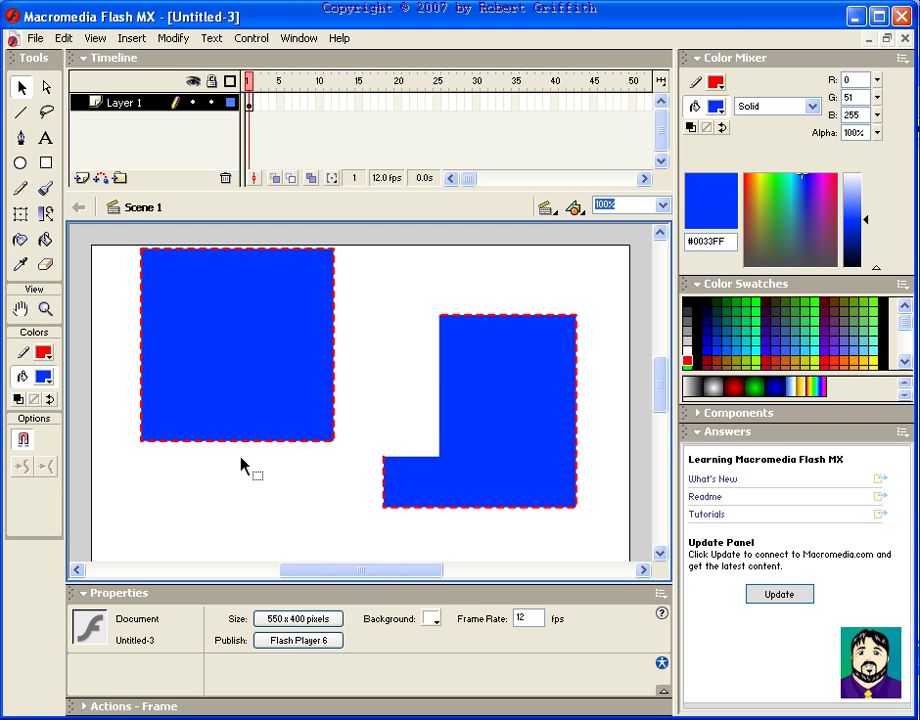
- Drag the second, L-shaped square so it overlaps the first square
click(232, 335)
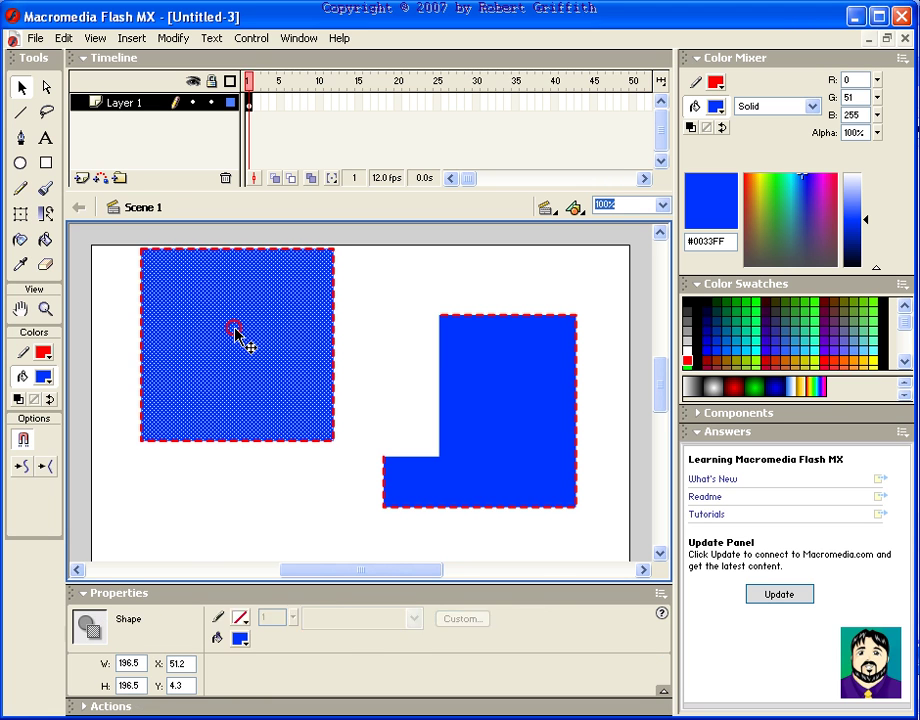
click(265, 505)
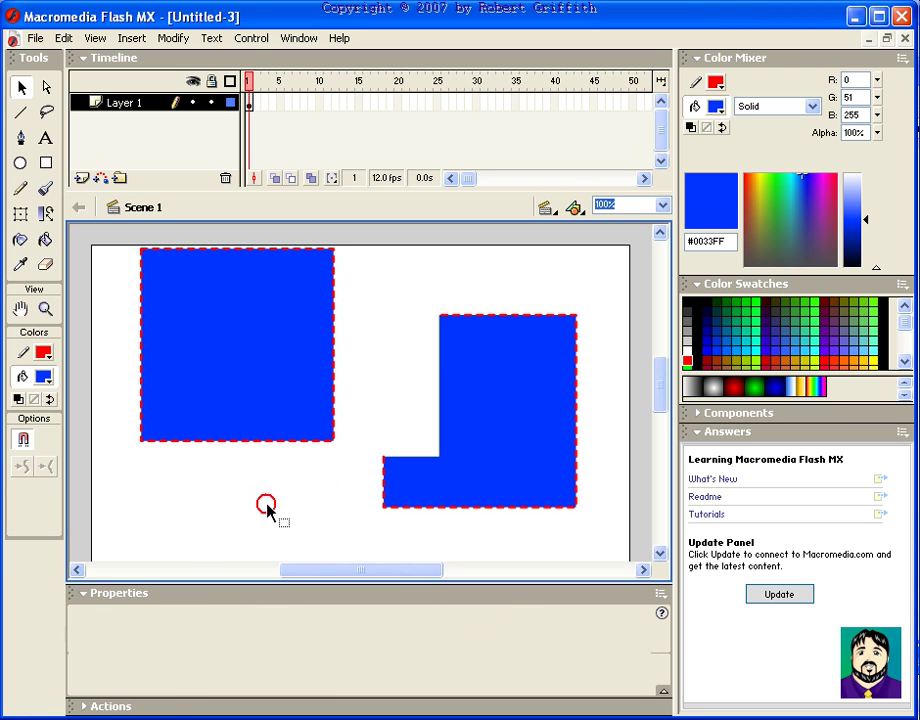
click(501, 419)
mouse_move(501, 419)
mouse_down()
mouse_move(409, 421)
mouse_move(398, 406)
mouse_up()
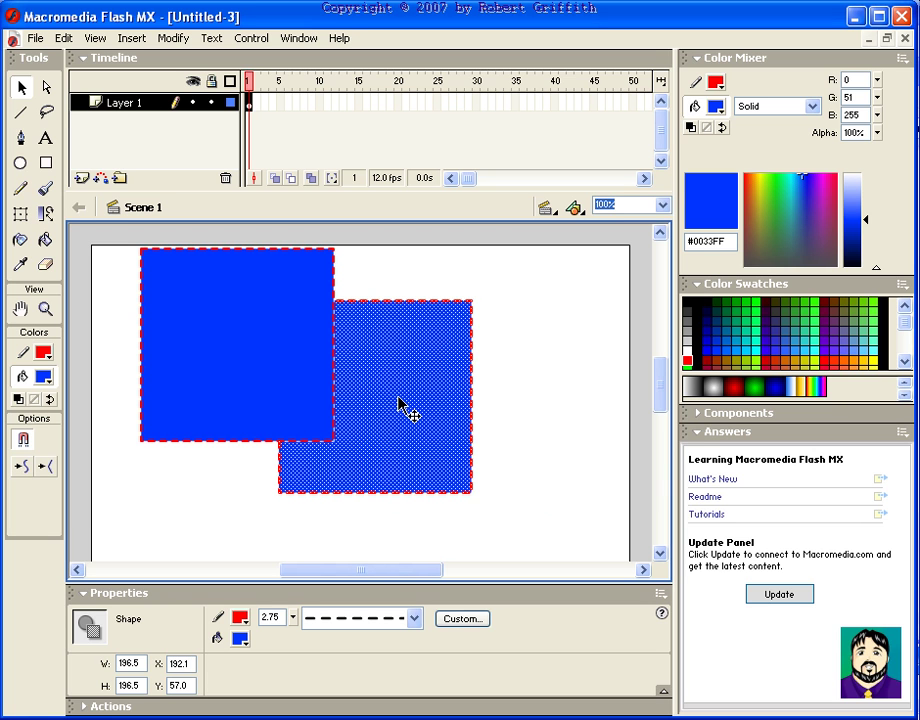
click(526, 344)
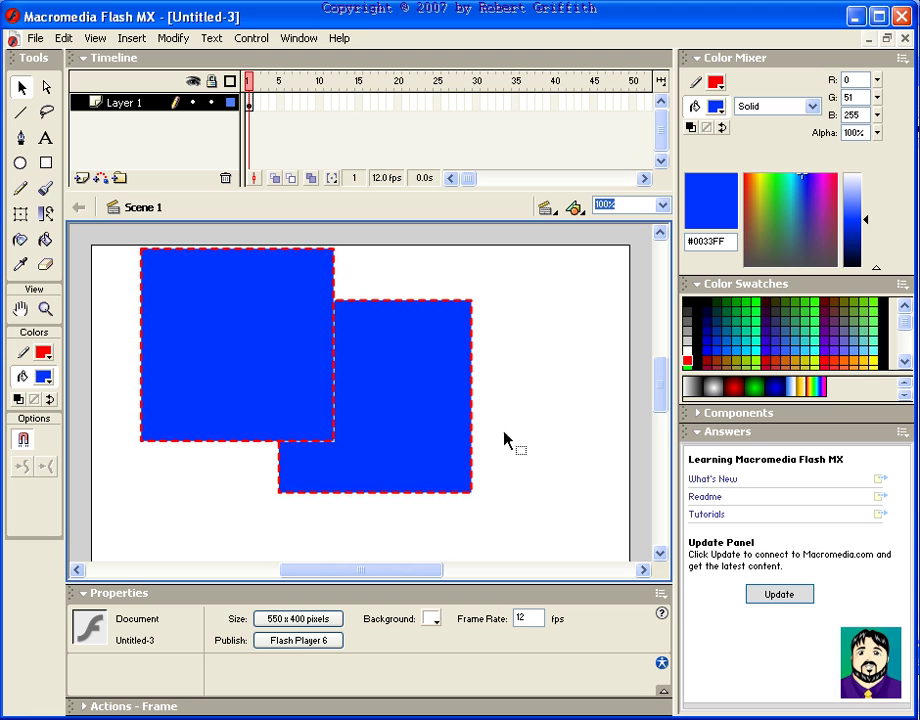
- Fill both squares with the white-to-black linear gradient
click(251, 330)
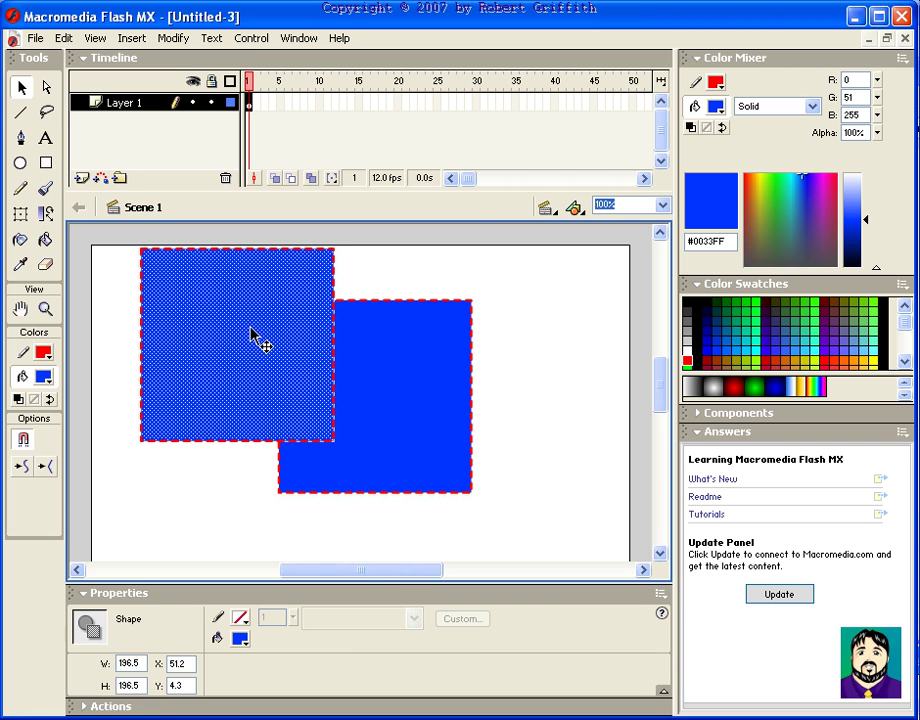
click(42, 377)
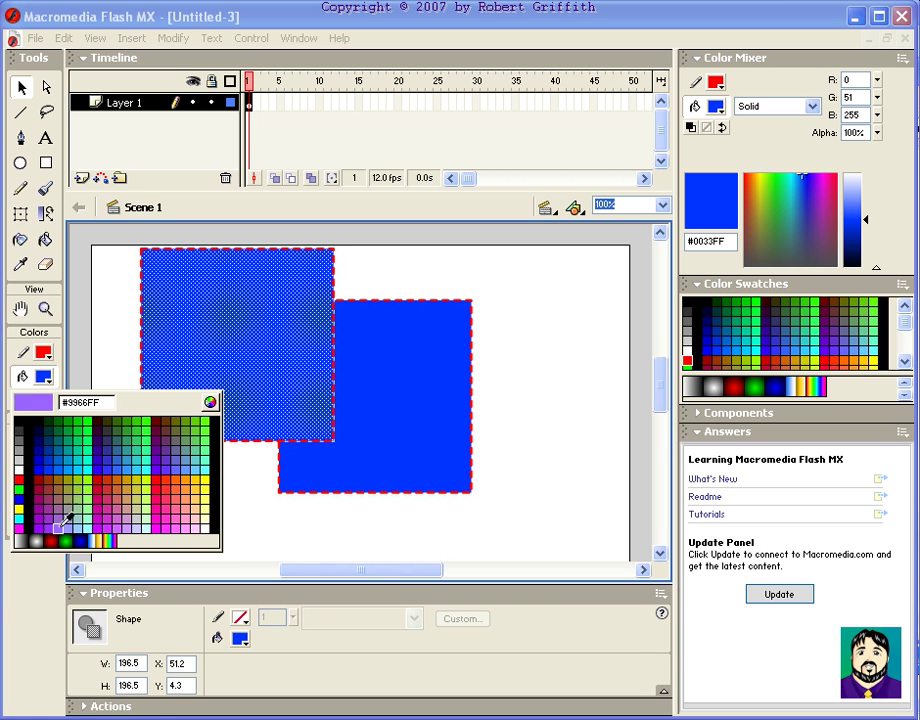
click(21, 540)
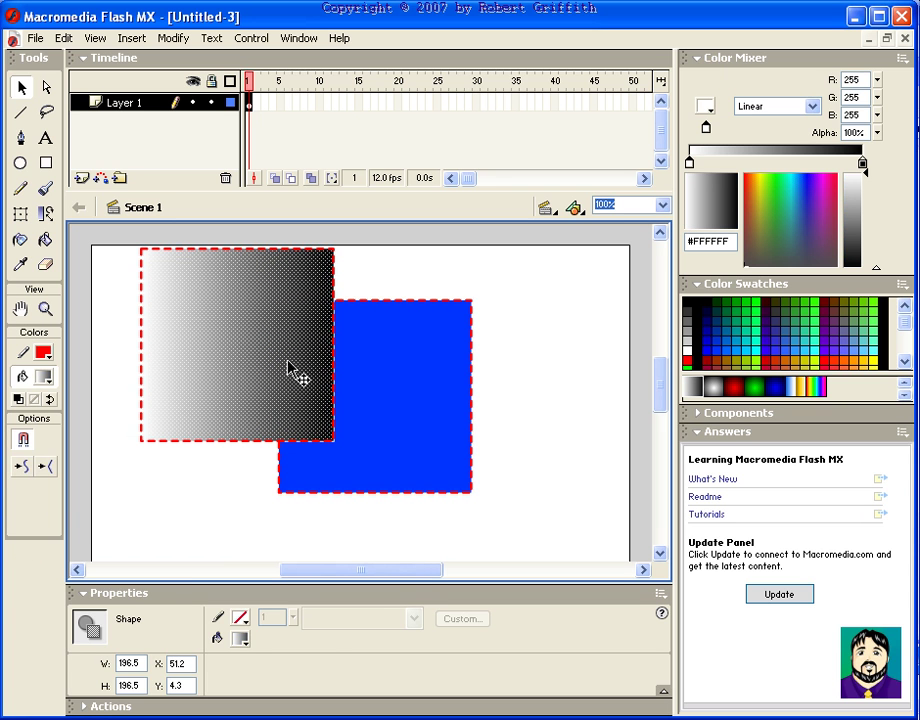
click(538, 272)
click(415, 393)
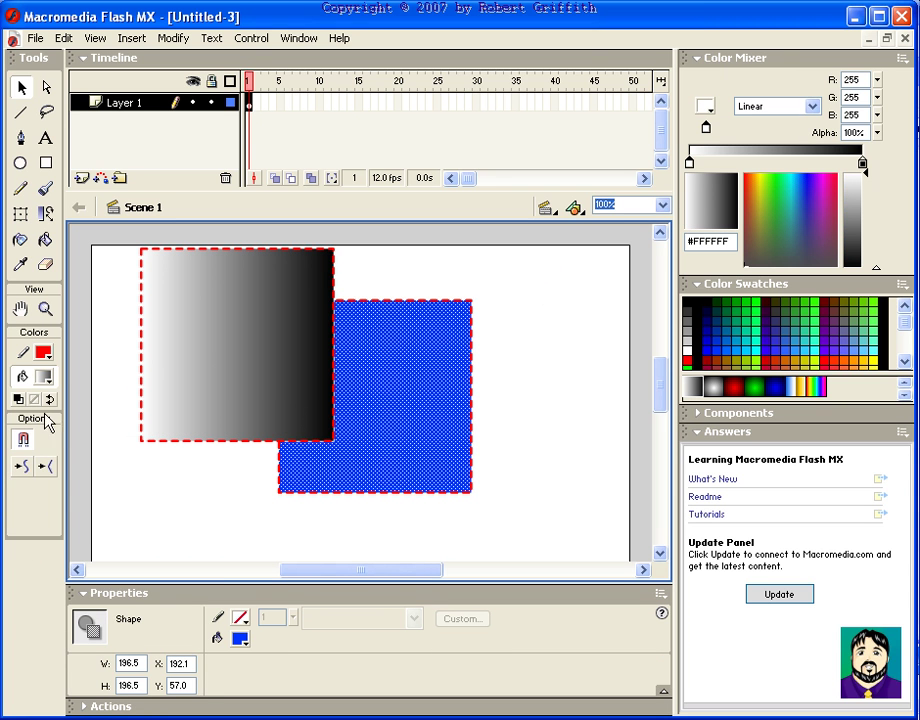
click(49, 380)
click(21, 540)
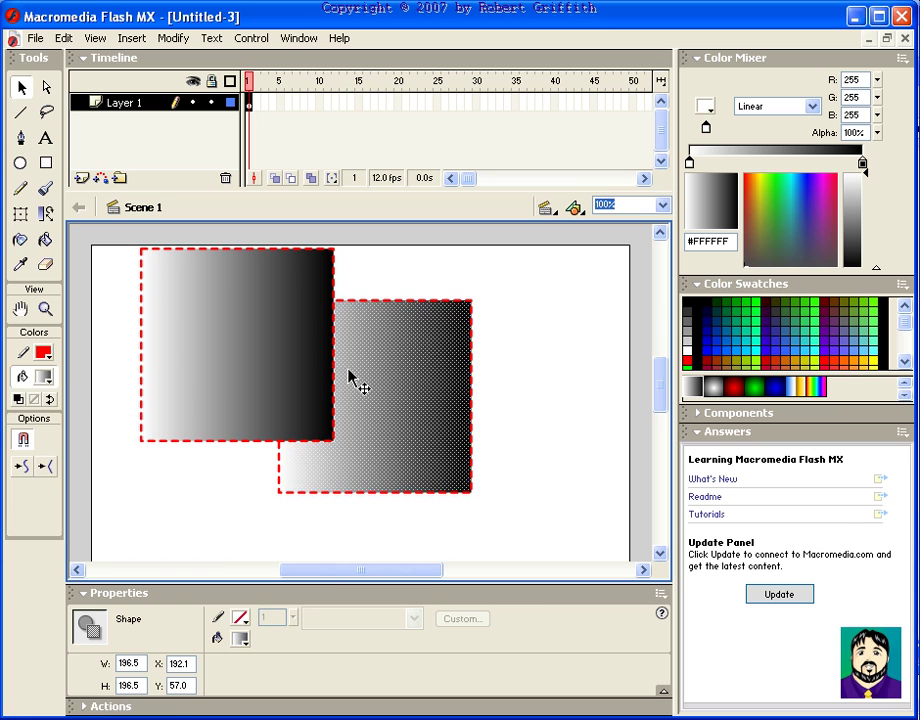
click(548, 315)
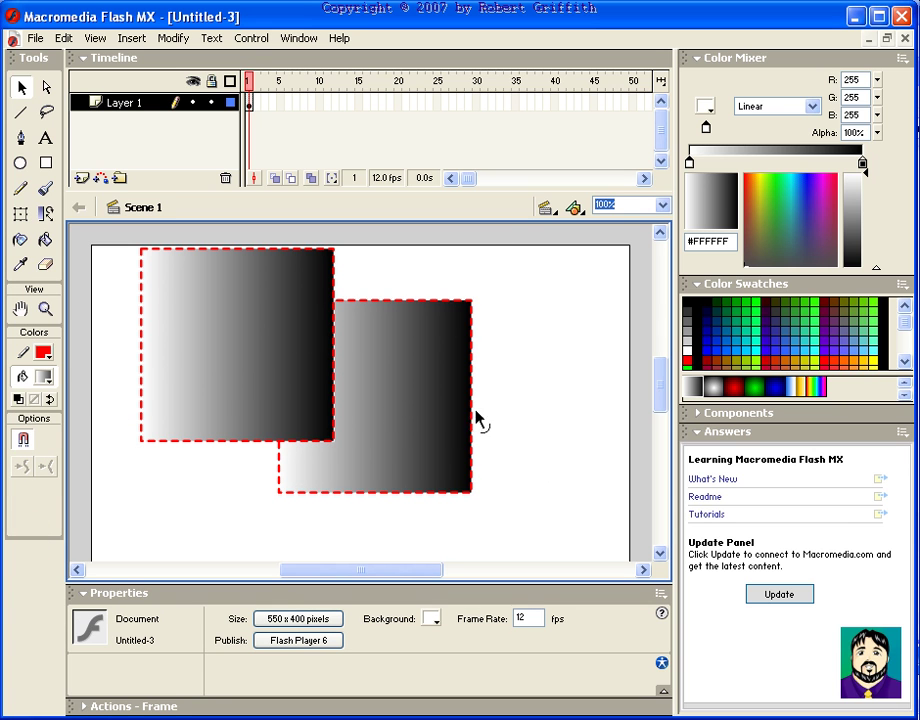
- With the Paint Bucket, angle the first square's gradient to 45°, white top-left to black bottom-right
click(44, 241)
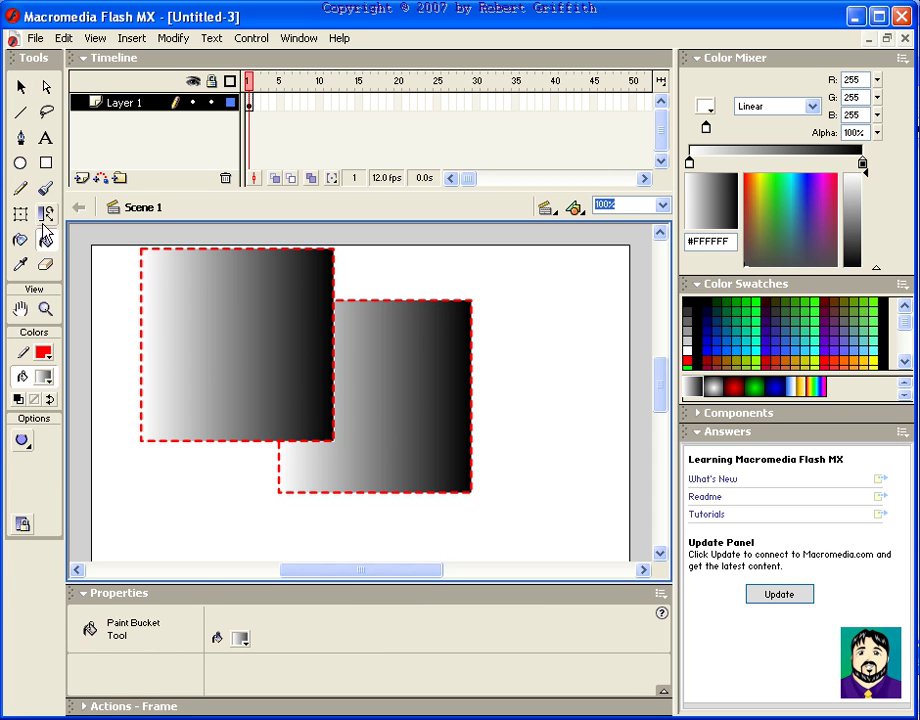
click(23, 441)
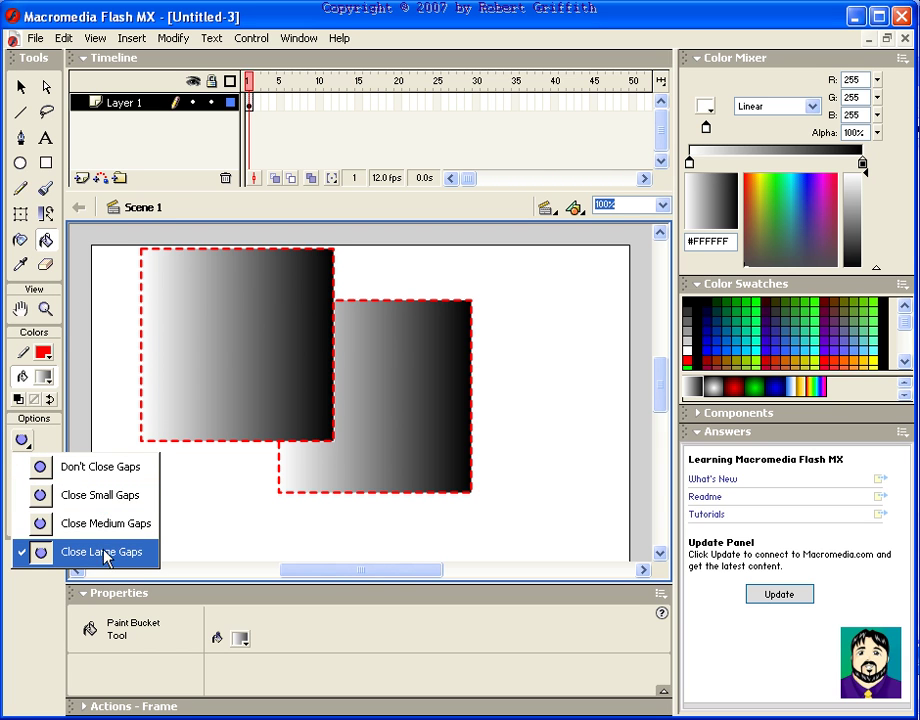
click(112, 464)
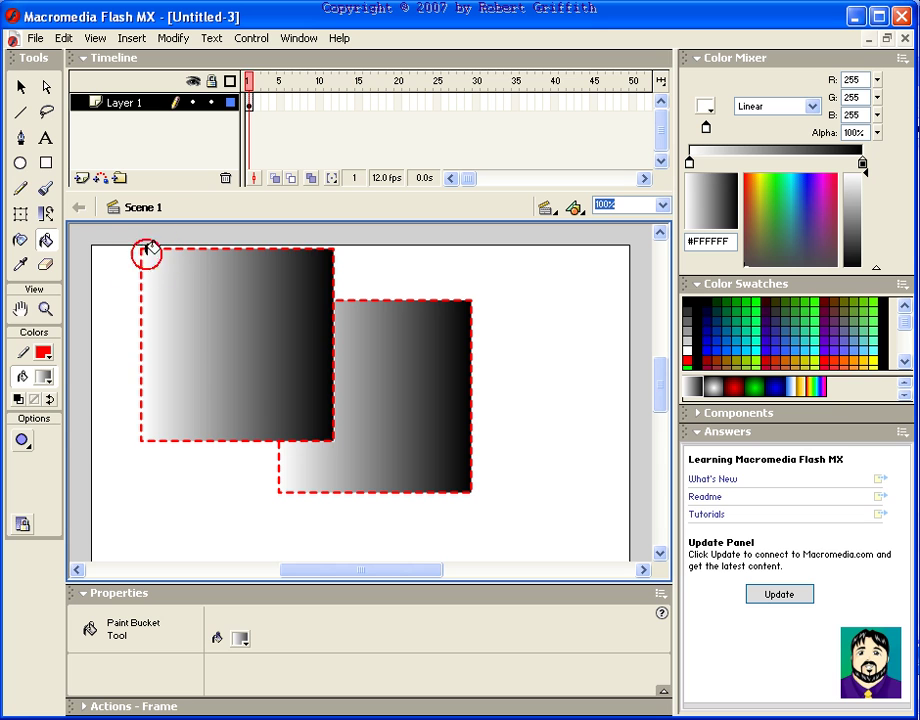
drag(148, 261, 207, 300)
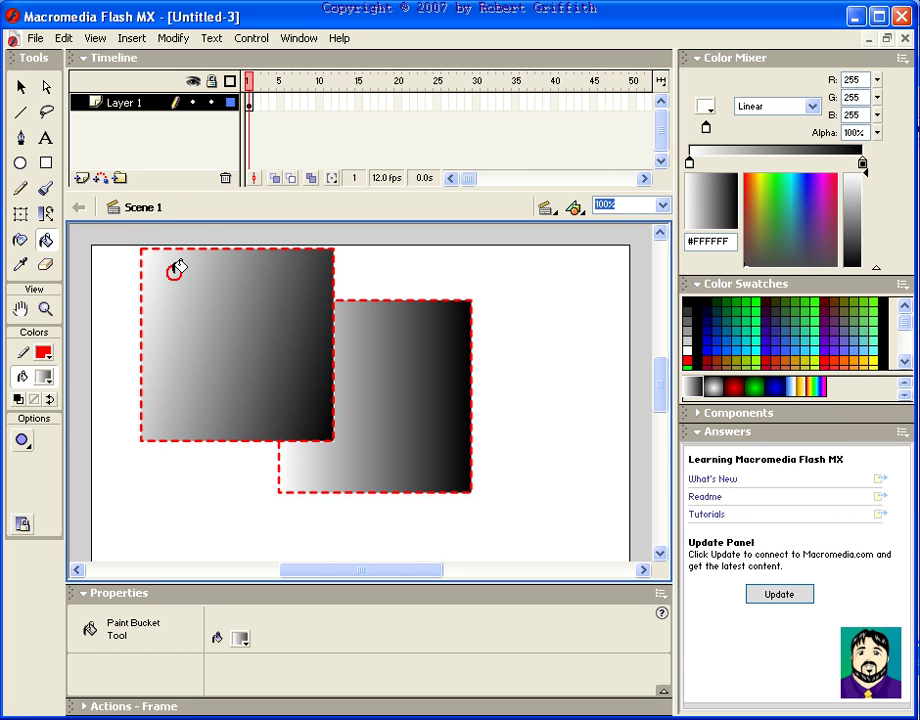
mouse_move(158, 261)
mouse_down()
mouse_move(205, 305)
mouse_move(250, 302)
mouse_move(250, 370)
mouse_move(236, 403)
mouse_up()
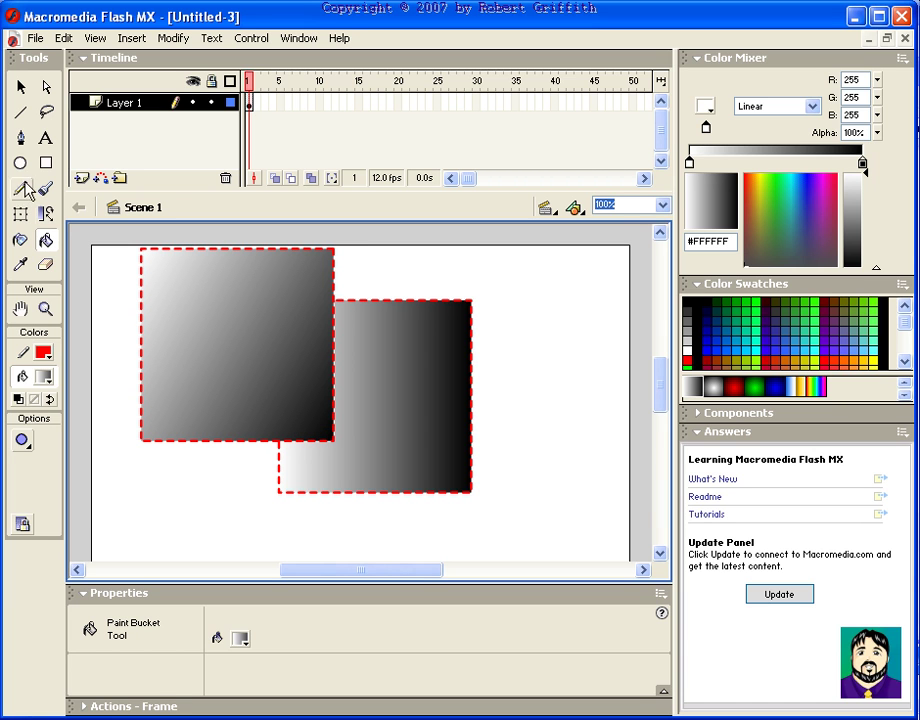
- Draw a circle right of the squares and delete its fill
click(20, 163)
drag(498, 348, 604, 455)
click(20, 87)
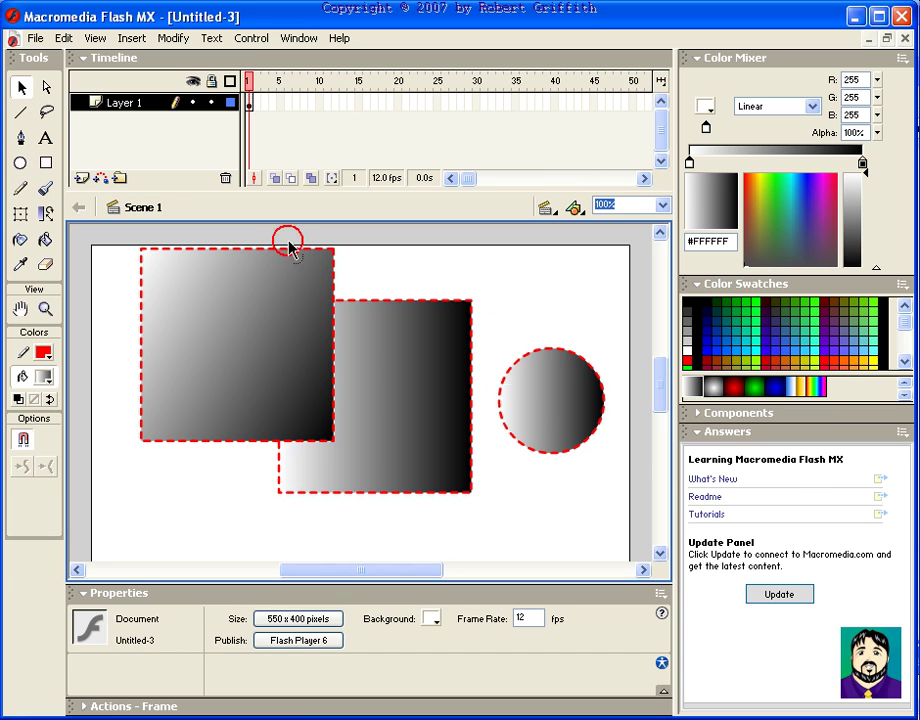
click(543, 418)
key(Delete)
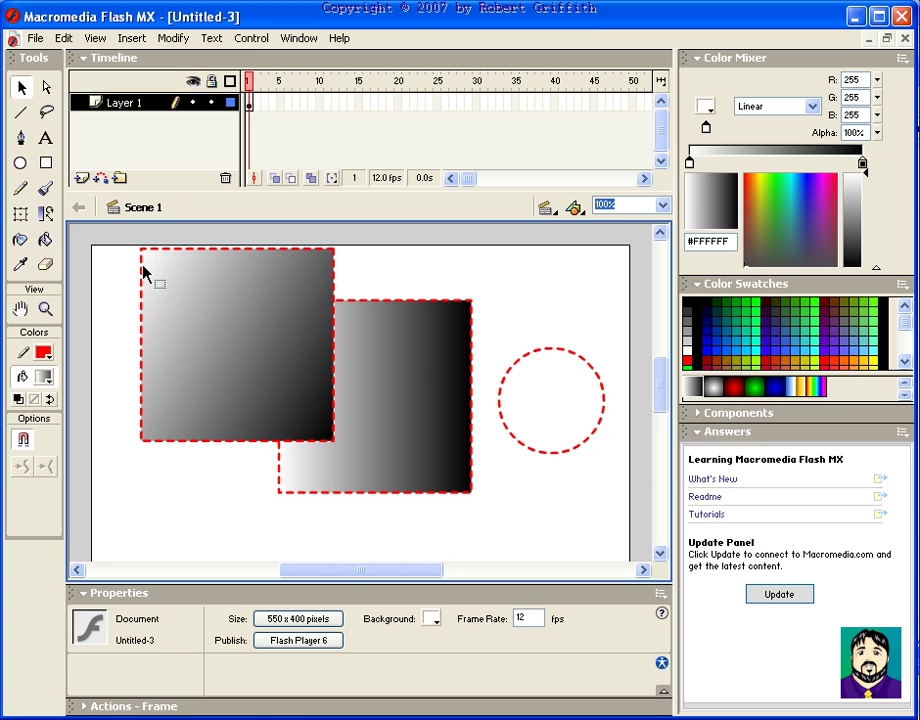
- Give the circle a red hairline outline with the Ink Bottle
click(20, 240)
click(310, 625)
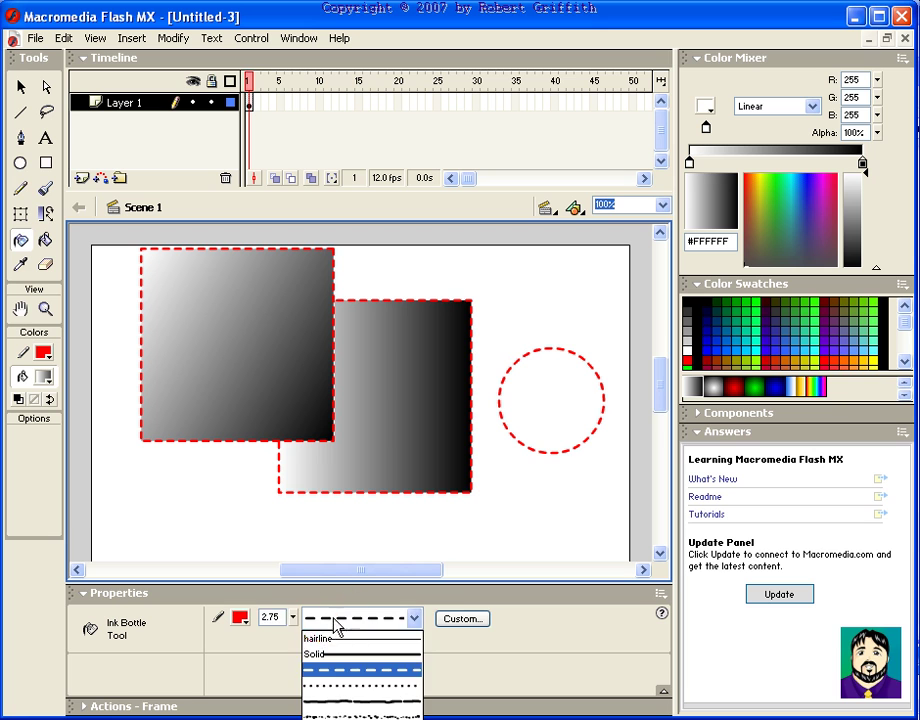
click(338, 640)
click(538, 348)
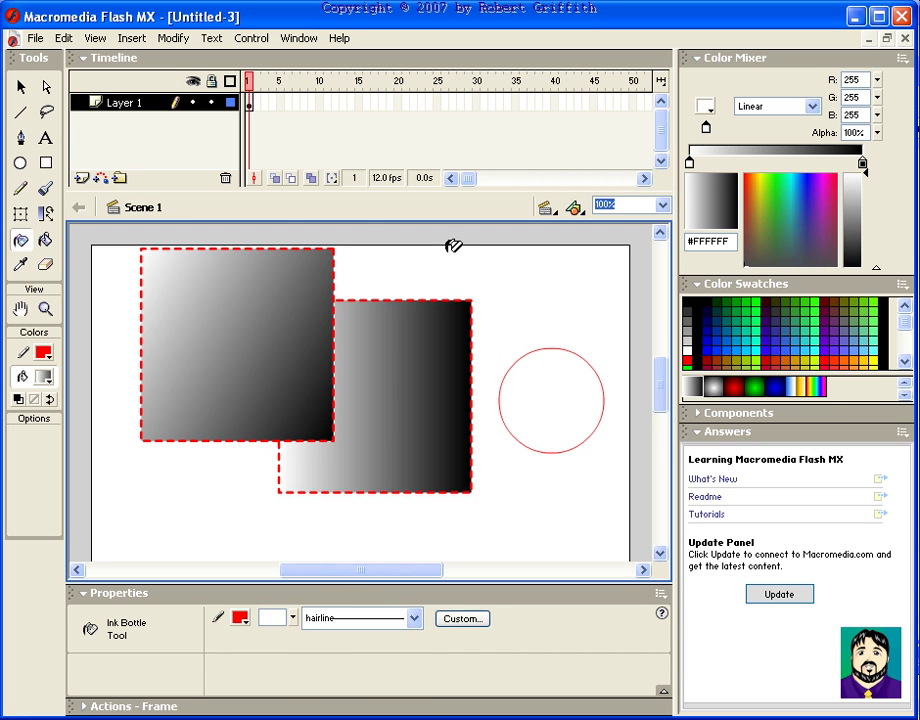
- Erase a small gap at the bottom of the circle's outline
click(45, 265)
click(540, 455)
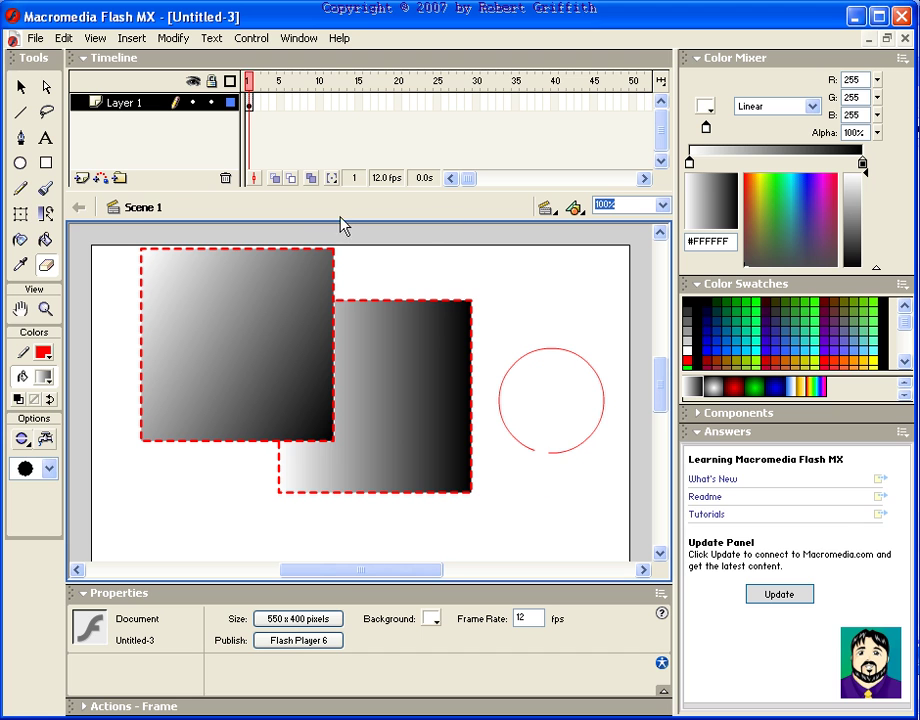
click(45, 242)
click(43, 377)
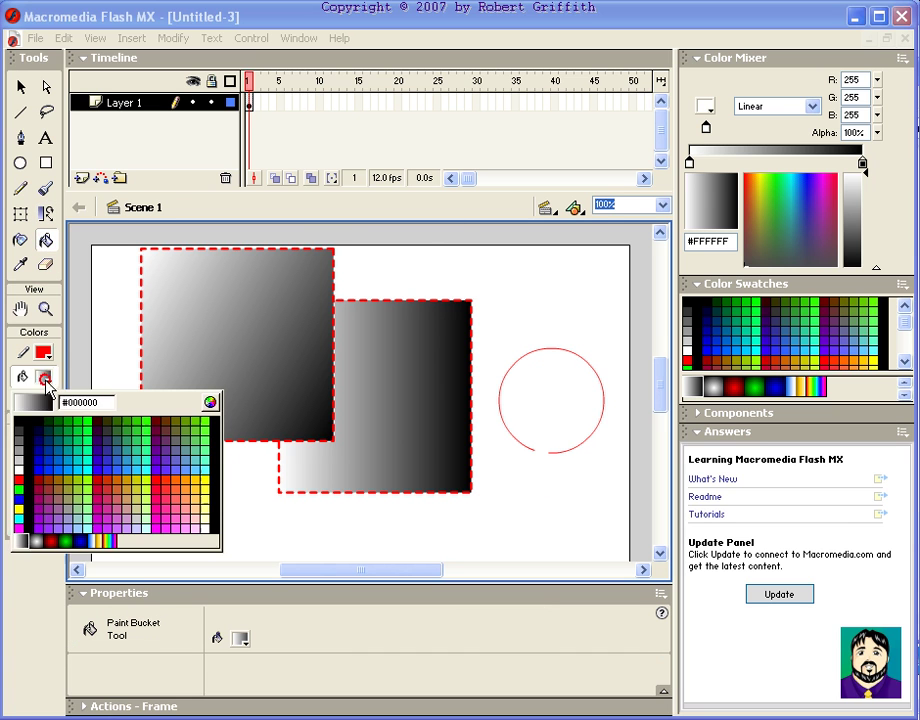
click(113, 549)
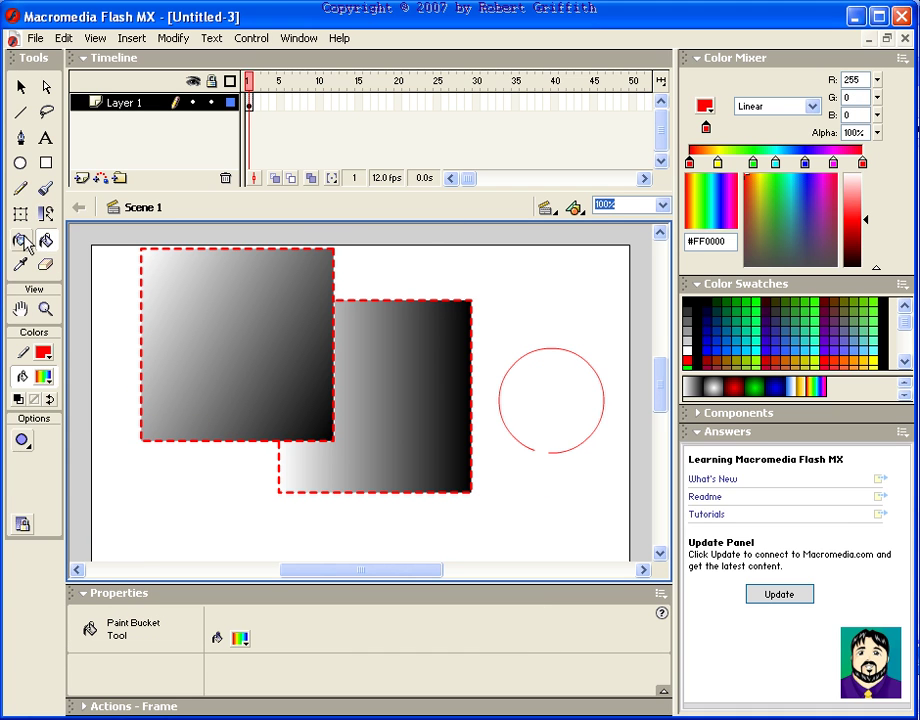
click(22, 440)
click(107, 497)
click(540, 382)
click(22, 440)
click(90, 493)
click(22, 440)
click(64, 526)
click(554, 396)
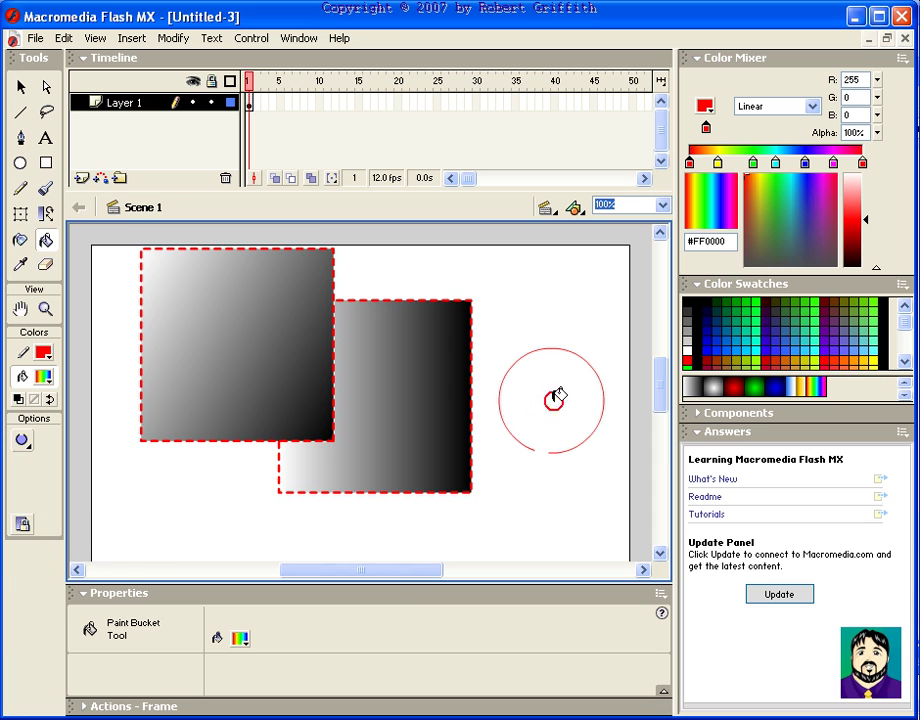
click(22, 440)
click(77, 545)
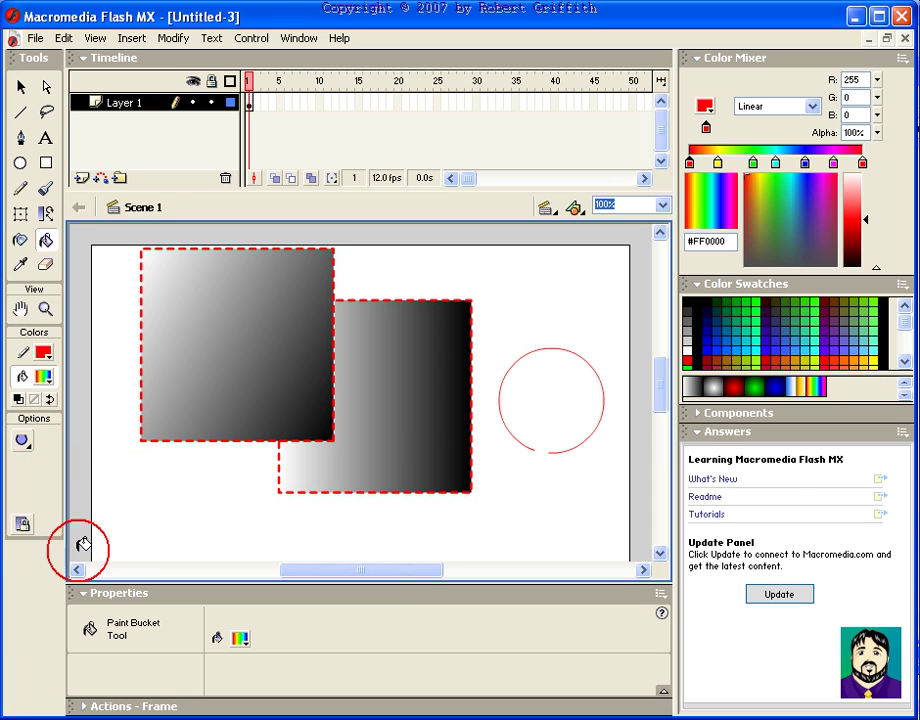
click(568, 414)
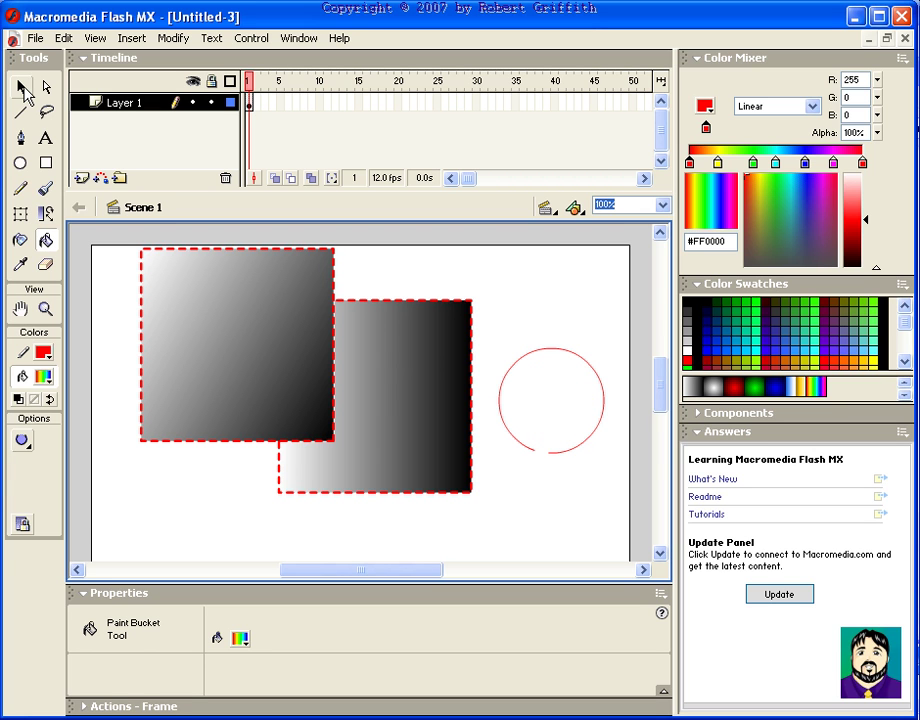
click(23, 88)
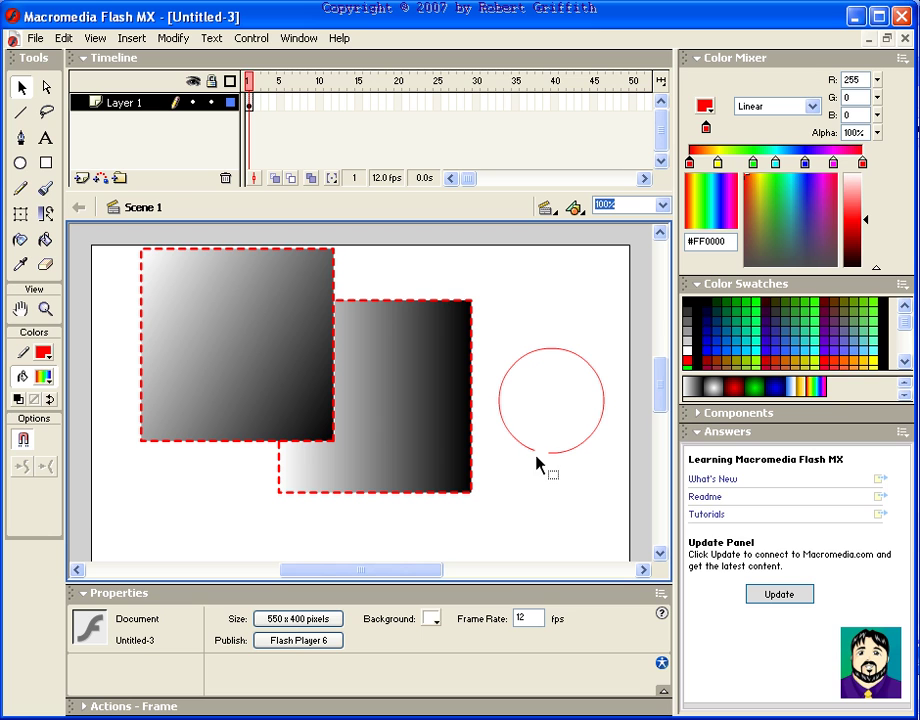
- Drag the circle's open end down-left, undoing a first rainbow fill attempt
drag(523, 448, 537, 455)
mouse_move(543, 457)
mouse_down()
mouse_move(504, 457)
mouse_move(540, 458)
mouse_up()
click(45, 241)
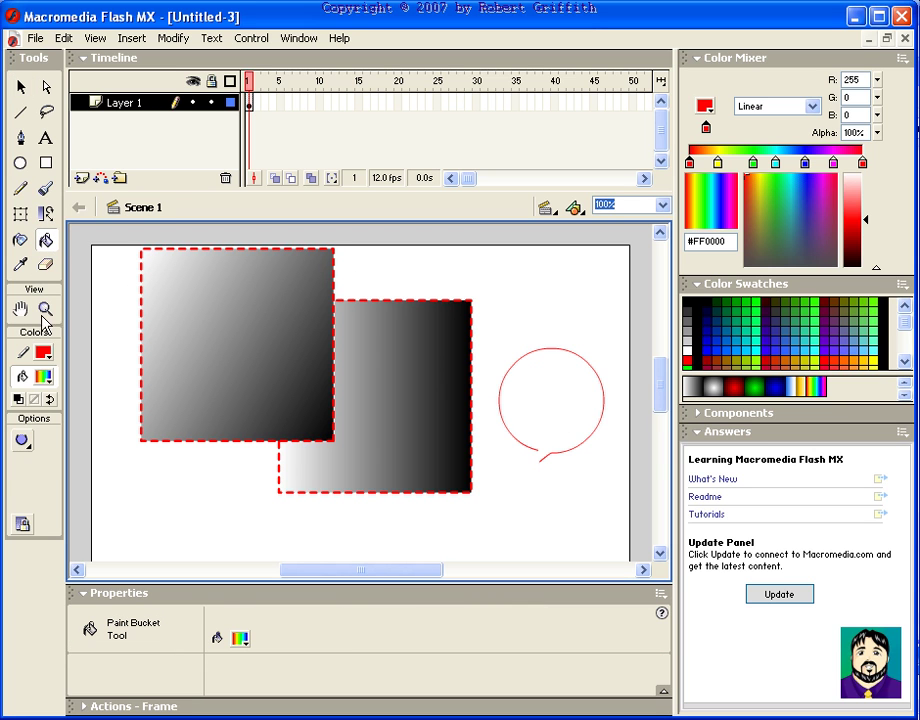
click(549, 397)
key(ctrl+z)
- Fill the circle with the rainbow linear gradient using Close Large Gaps
click(23, 441)
click(96, 524)
click(23, 441)
click(84, 551)
click(549, 382)
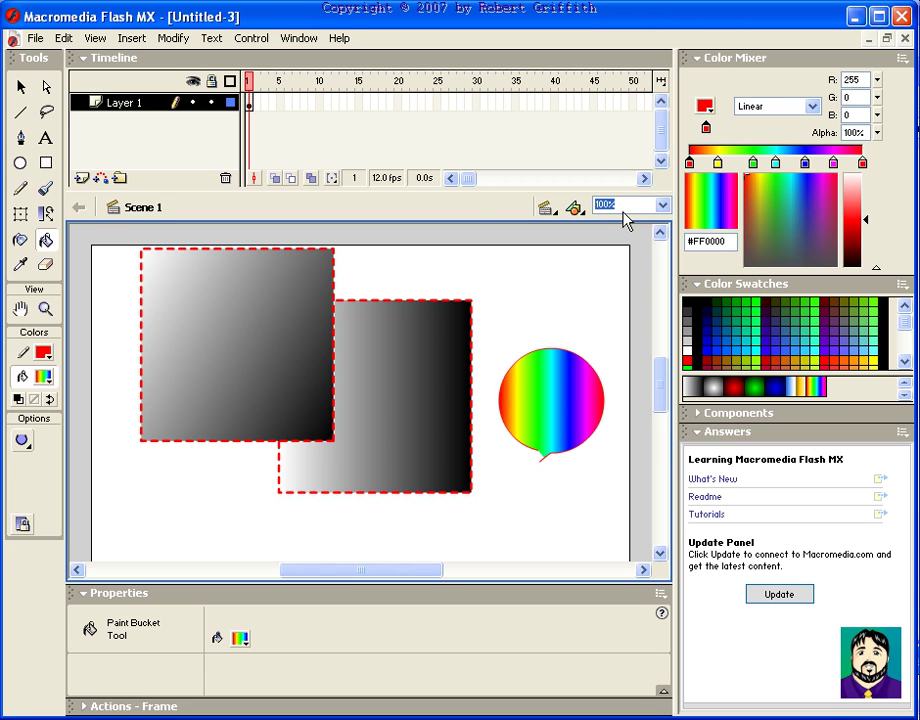